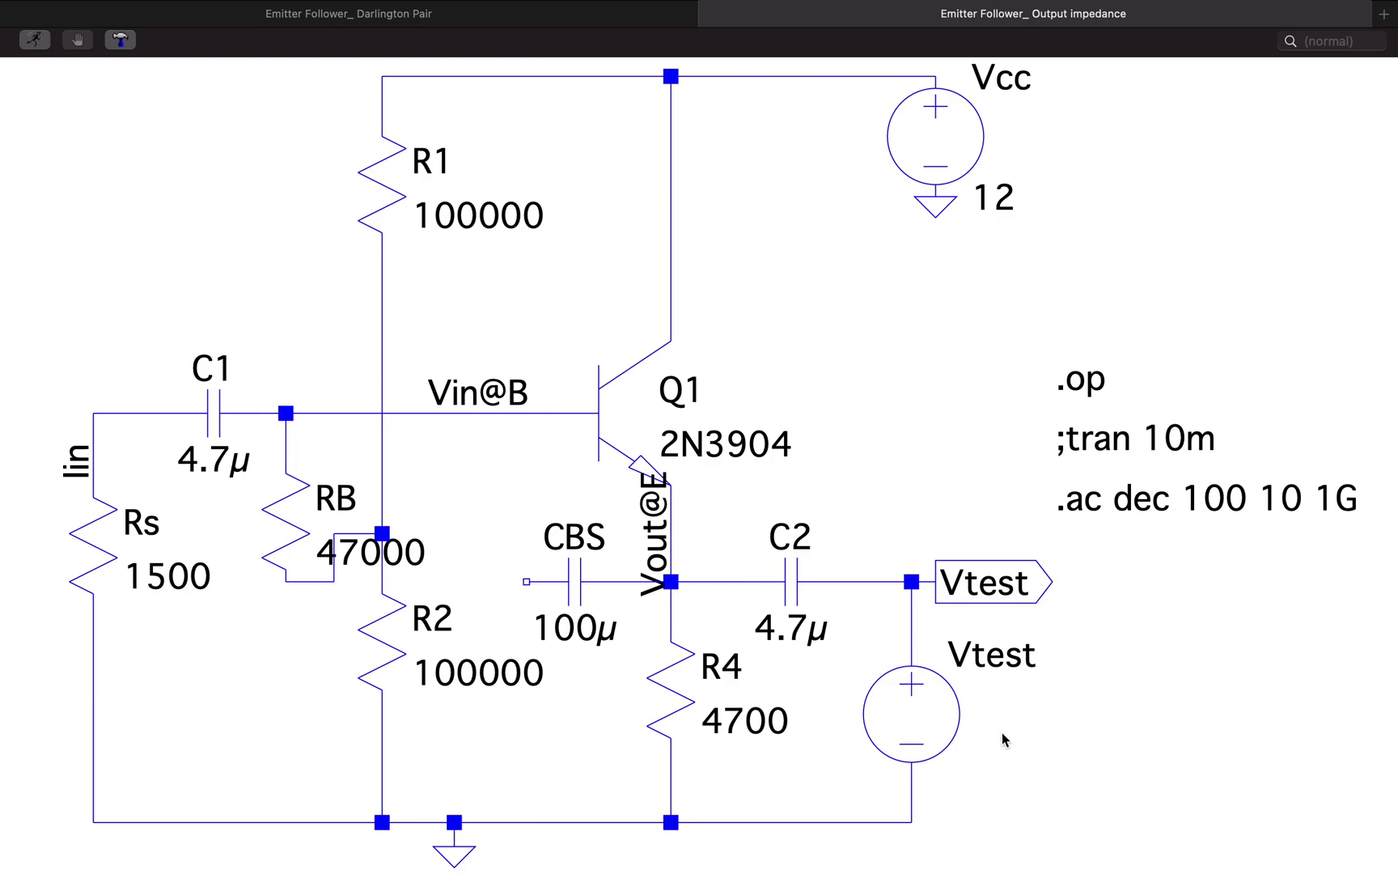
# - Confirm the Vtest source's AC amplitude stays at 1 and close its settings
pyautogui.rightClick(941, 704)
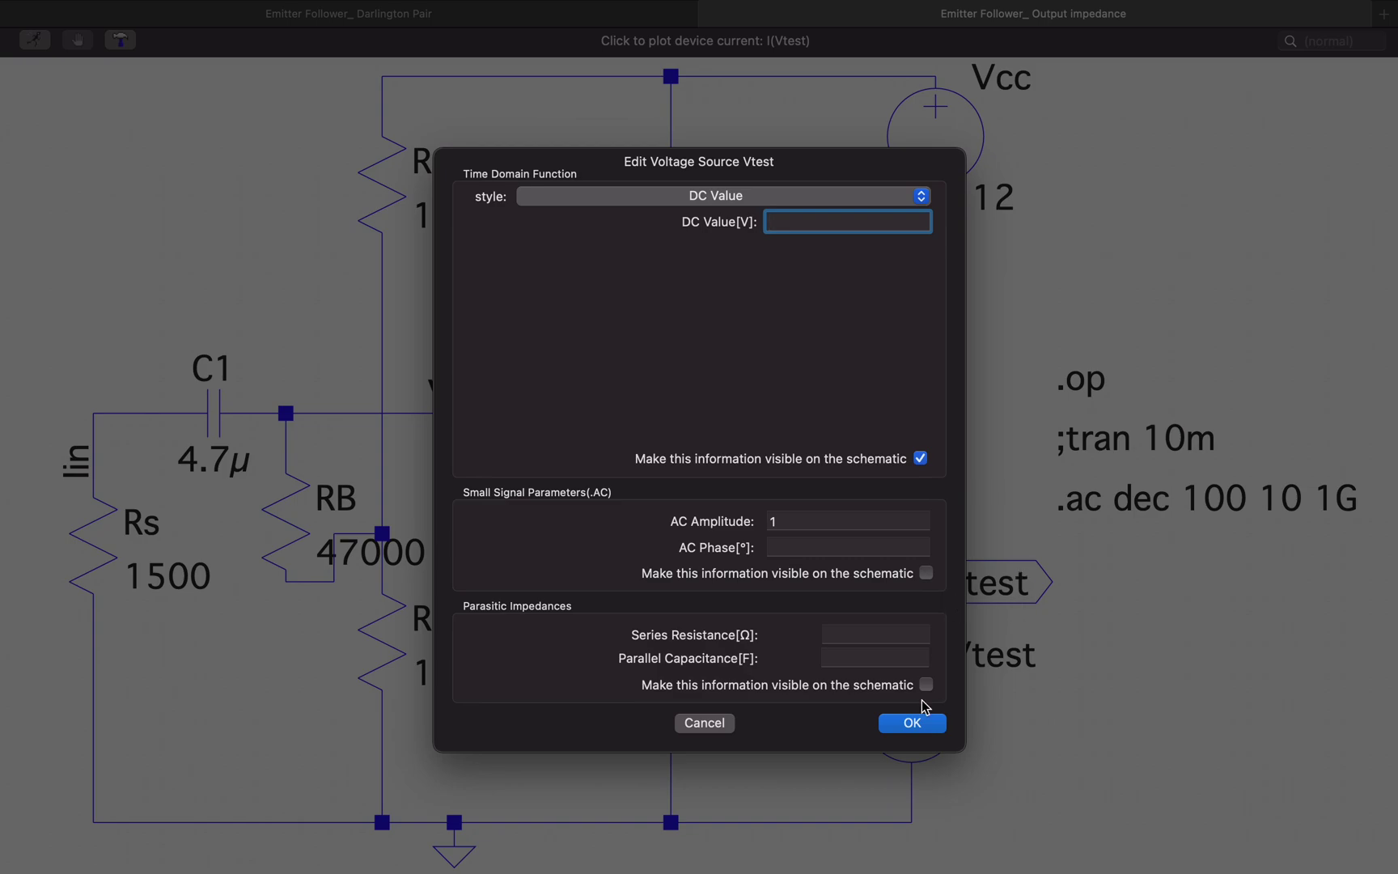
pyautogui.click(911, 727)
pyautogui.press('Return')
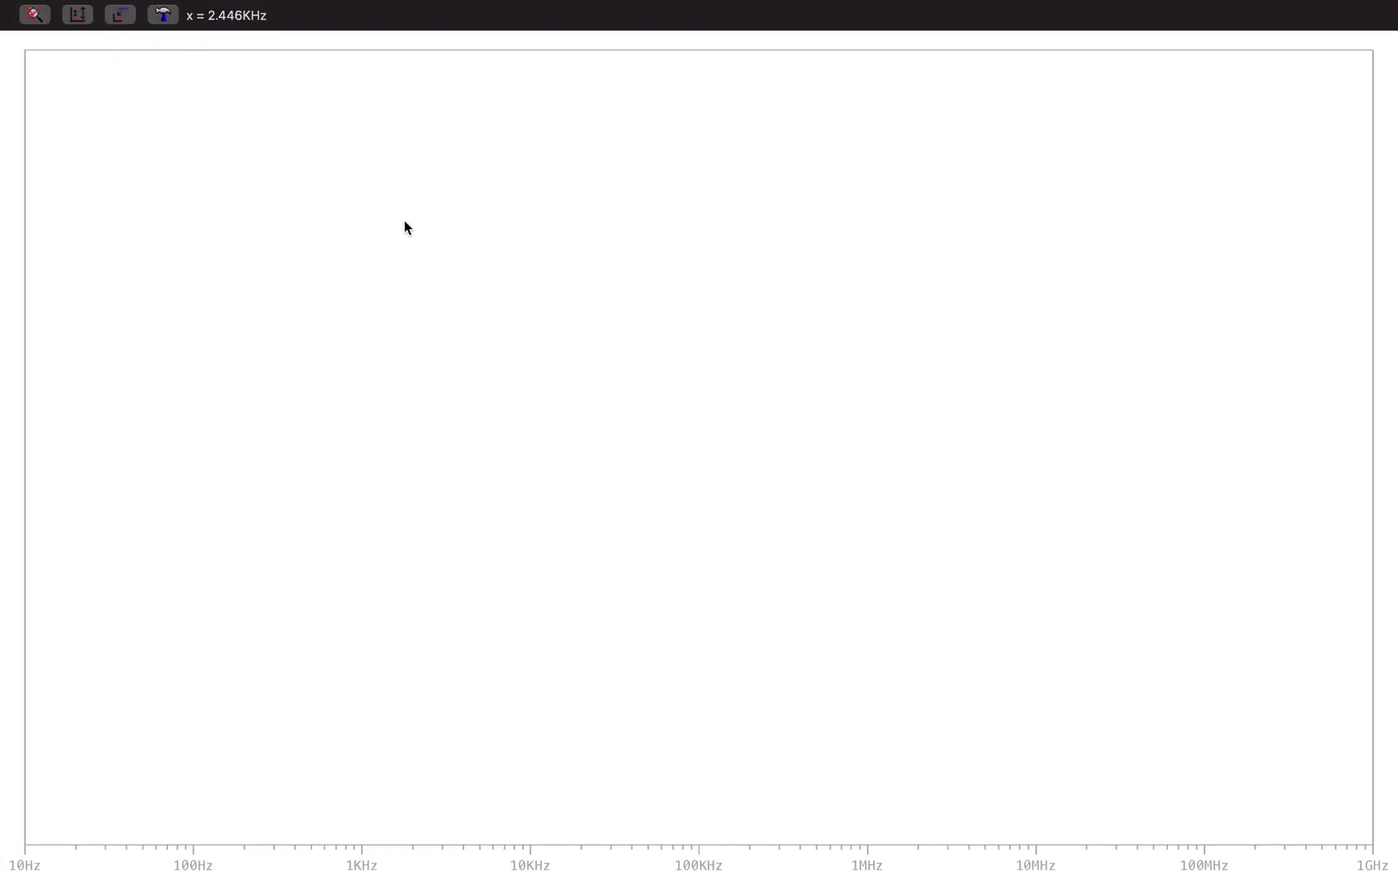
# - Add the trace V(vtest)/I(Vtest) to the plot
pyautogui.rightClick(575, 321)
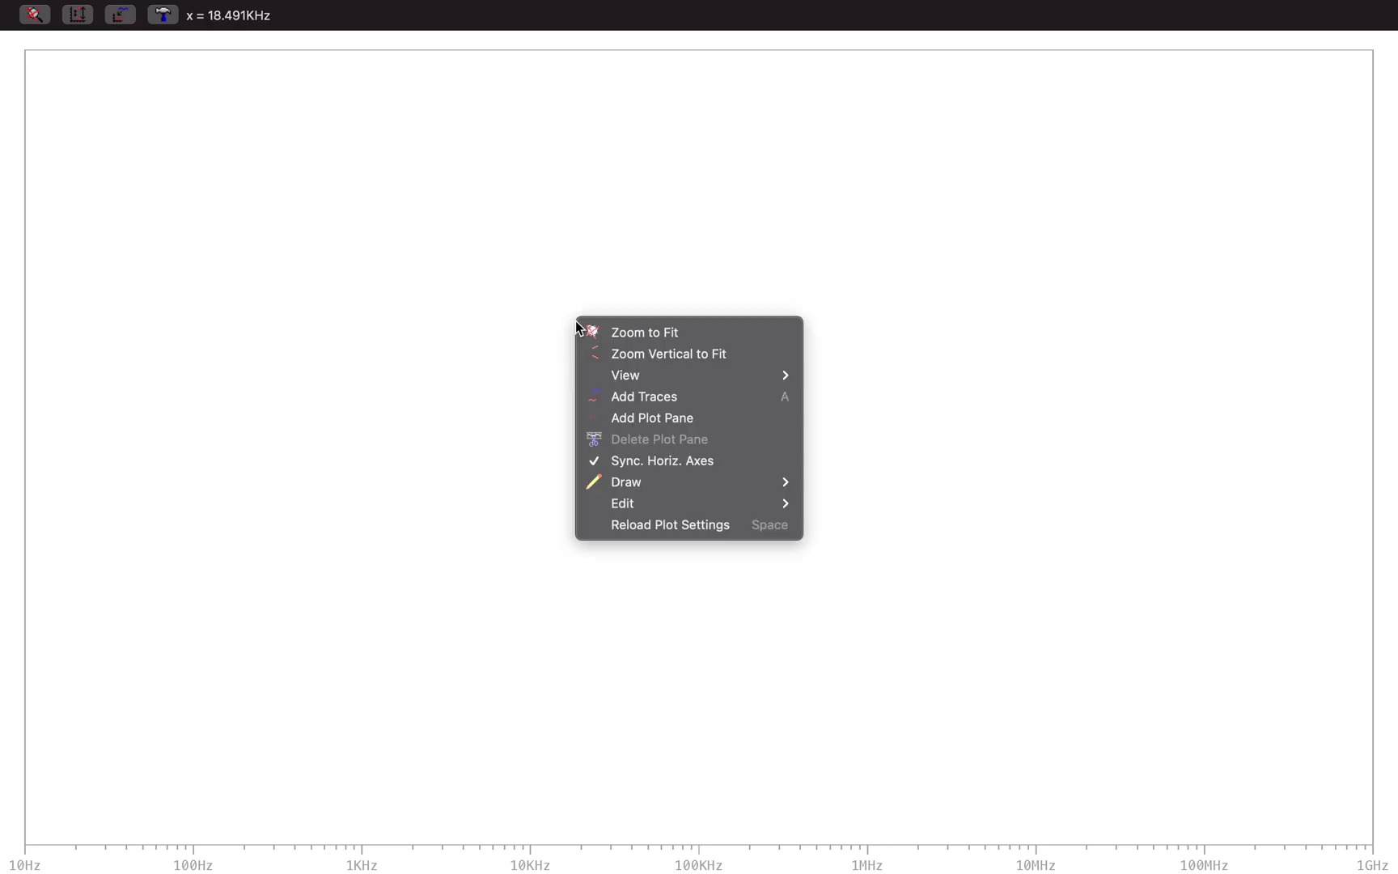
pyautogui.click(645, 397)
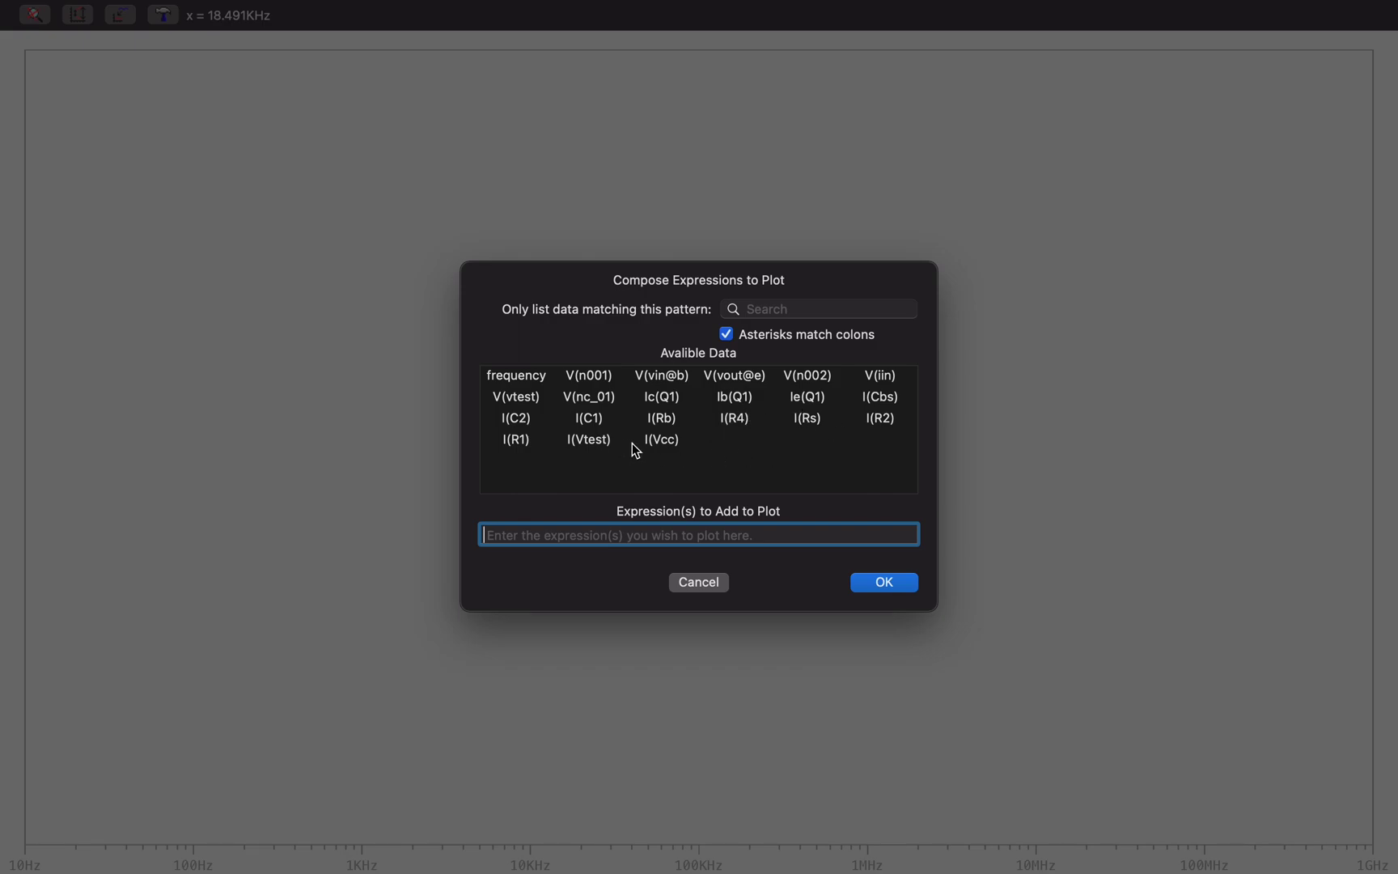
pyautogui.click(536, 404)
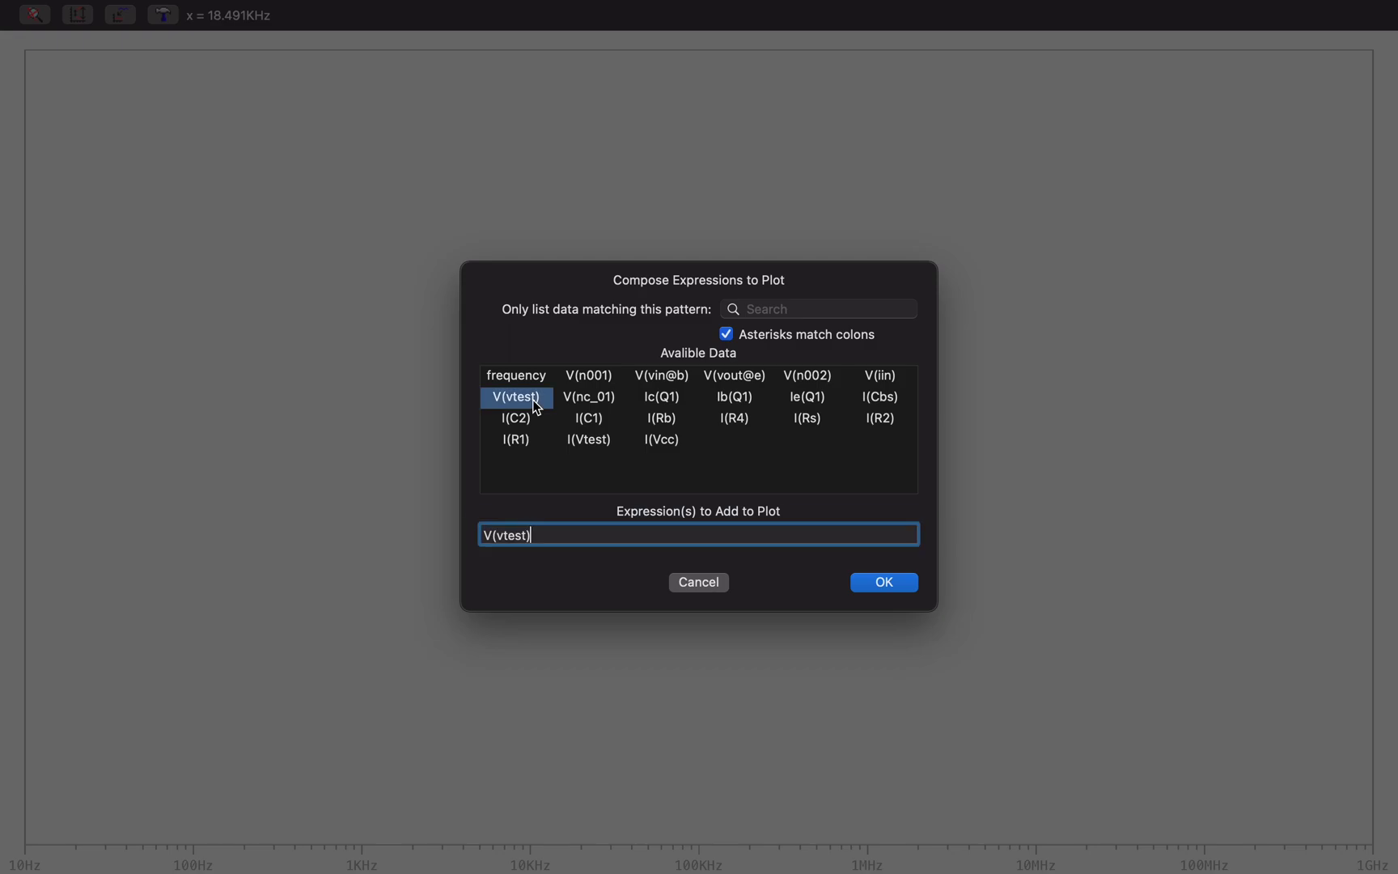
pyautogui.write('/')
pyautogui.doubleClick(606, 444)
pyautogui.click(889, 583)
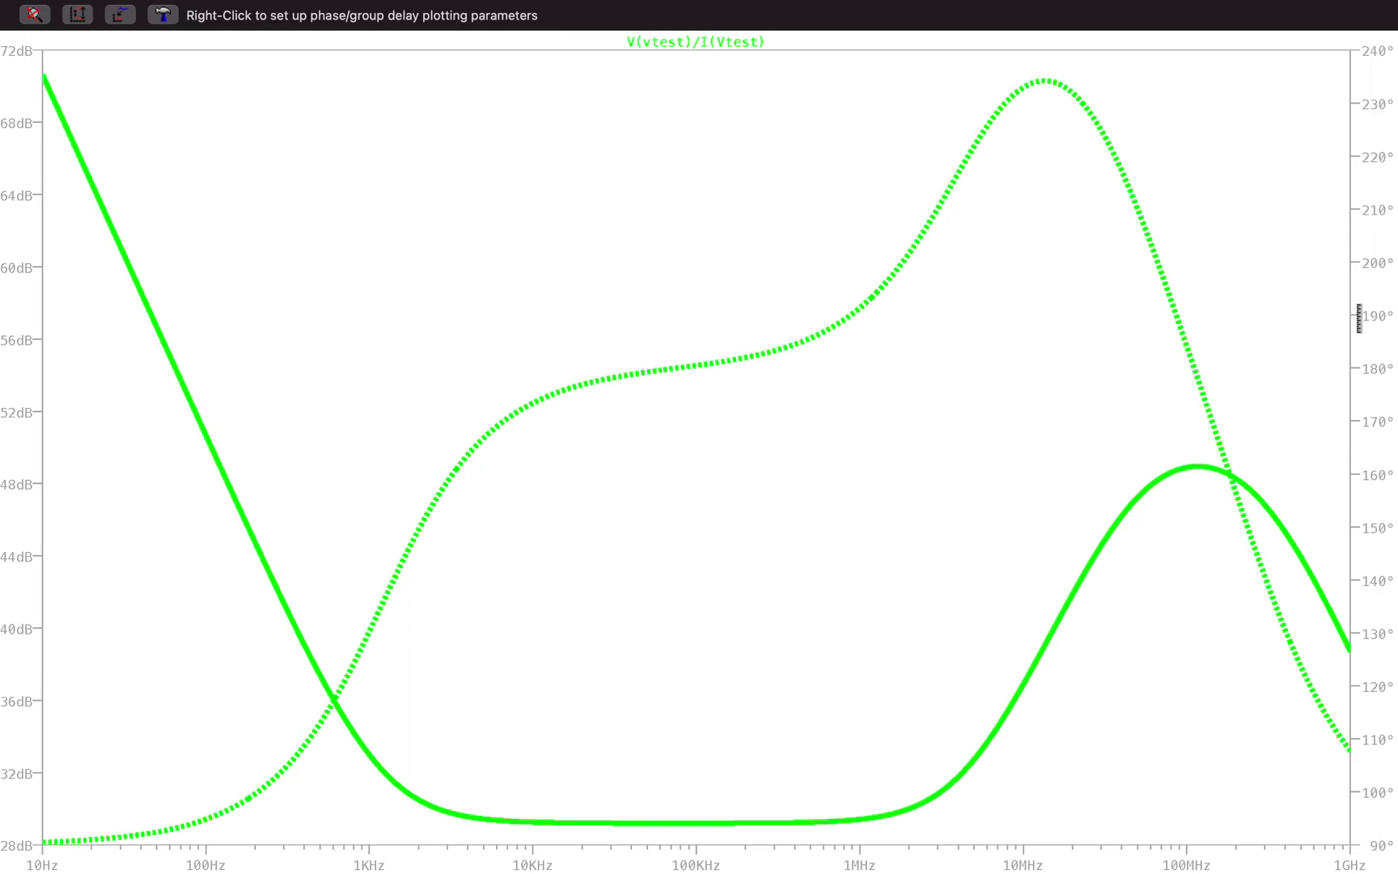
# - Hide the phase curve and set the magnitude axis to a linear scale
pyautogui.rightClick(1360, 318)
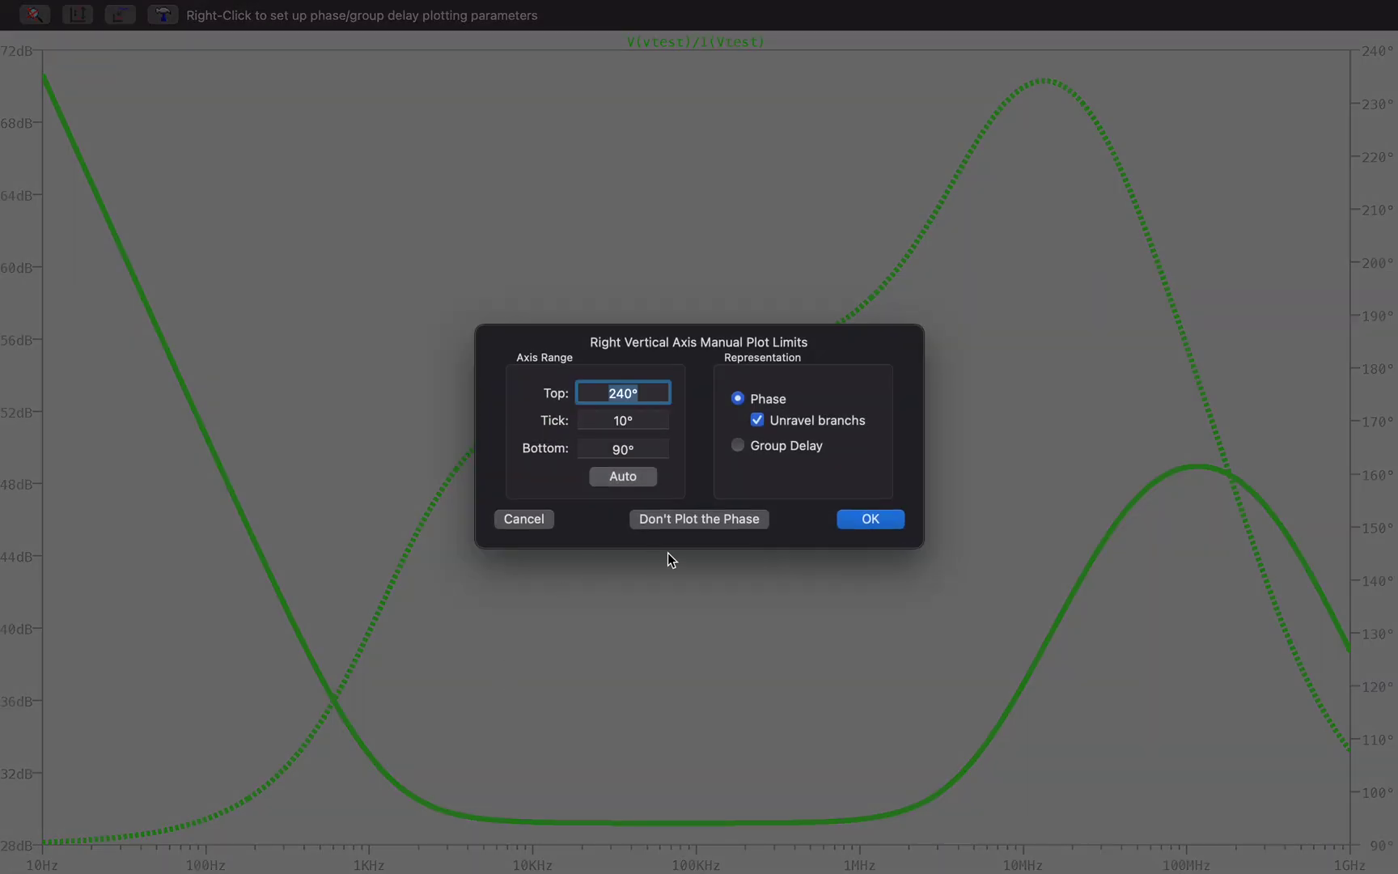
pyautogui.click(688, 517)
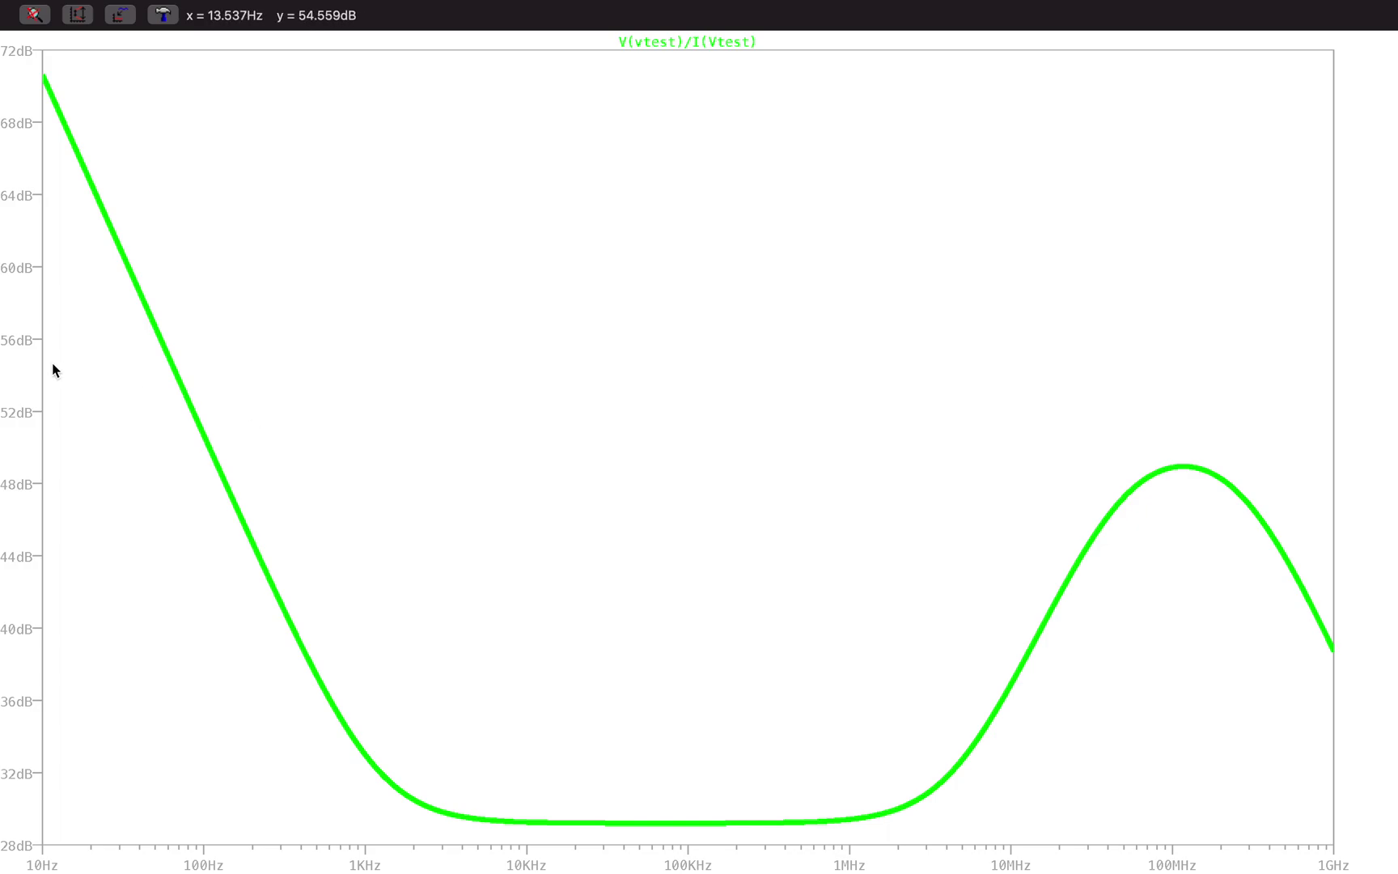
pyautogui.rightClick(22, 343)
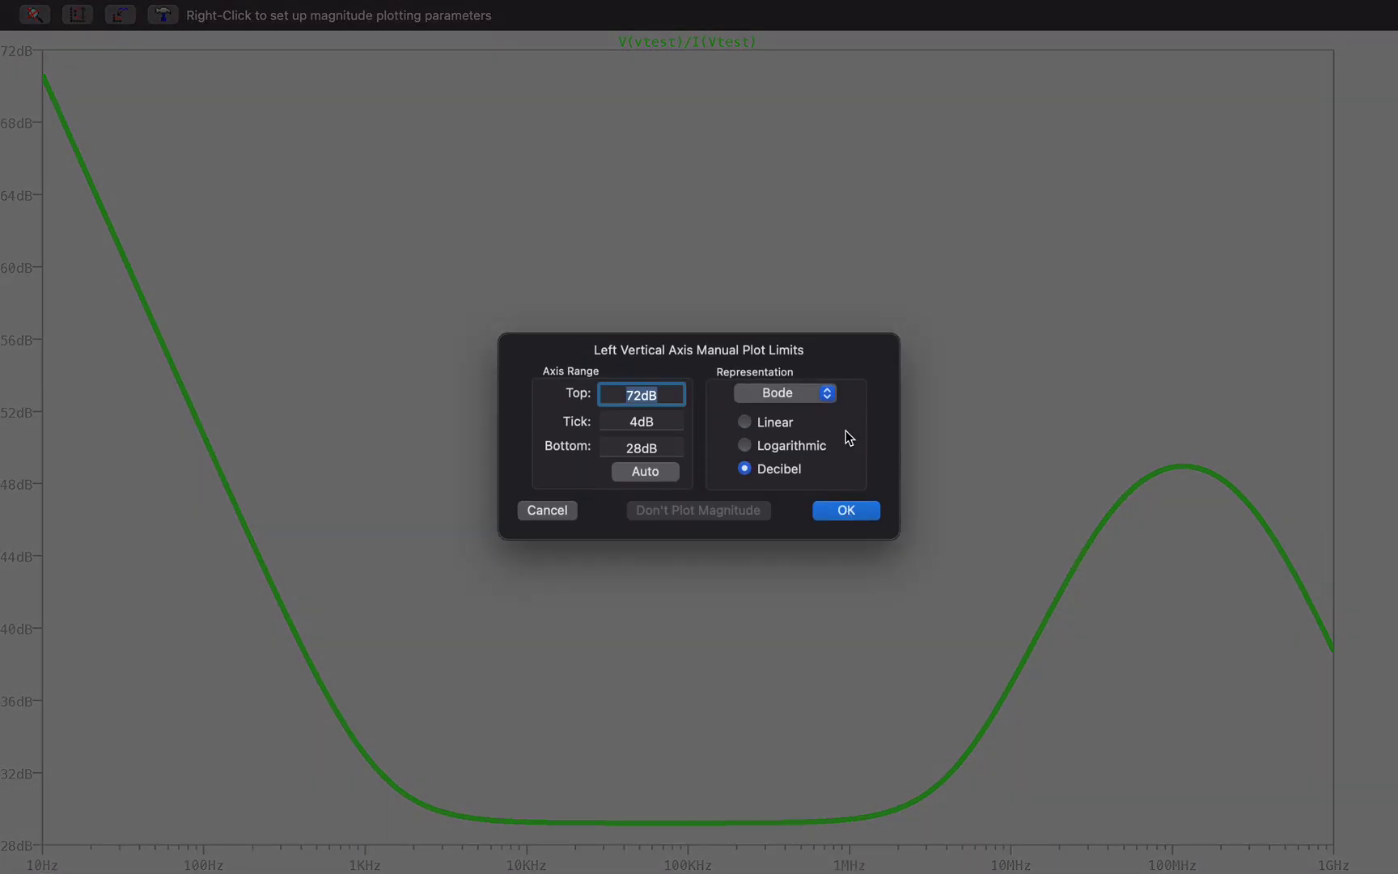
pyautogui.click(781, 429)
pyautogui.click(848, 510)
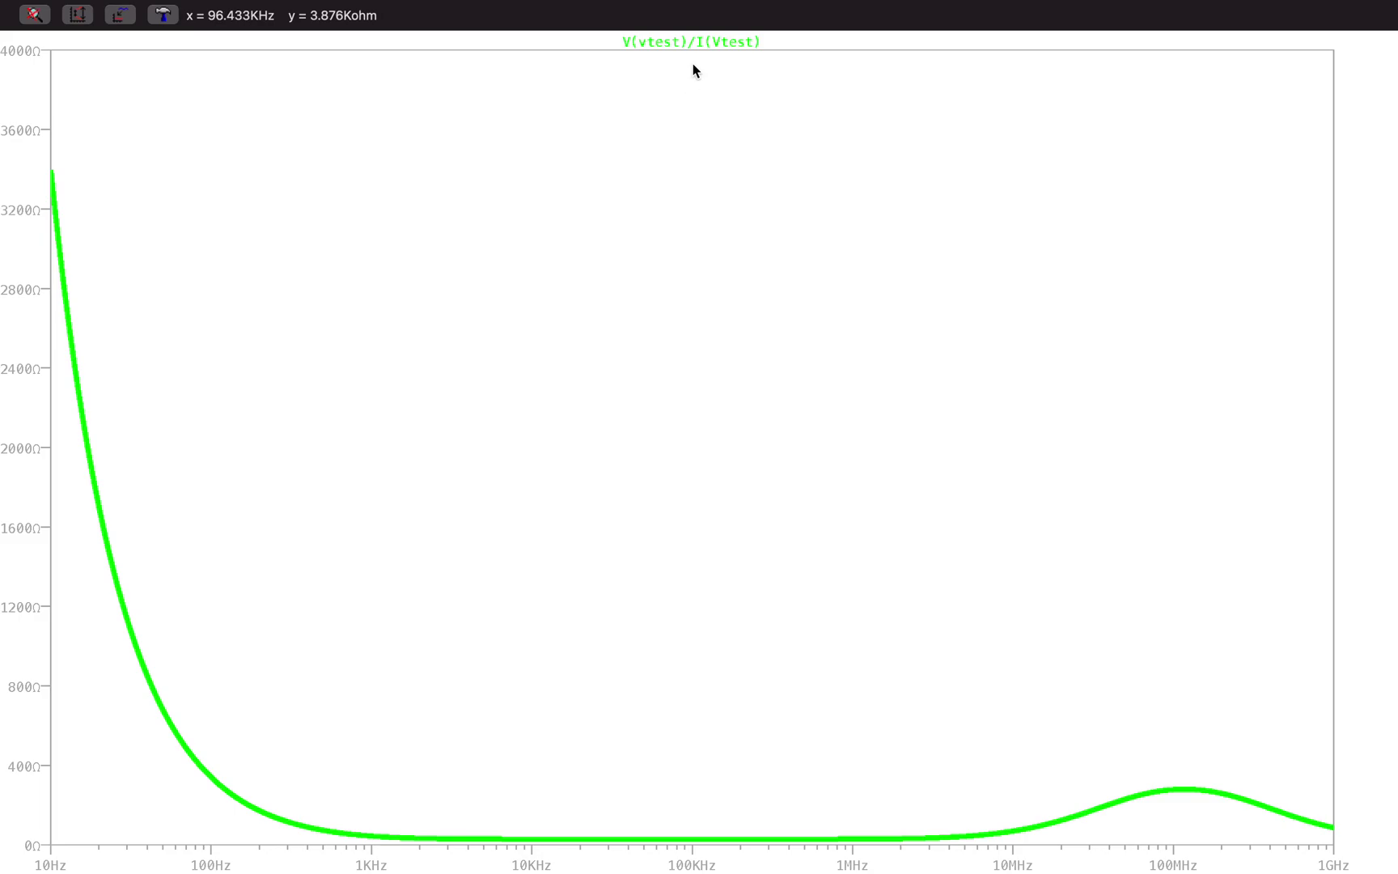
# - Attach cursor 1 to the impedance trace and drag it down to about 747 Hz
pyautogui.click(691, 42)
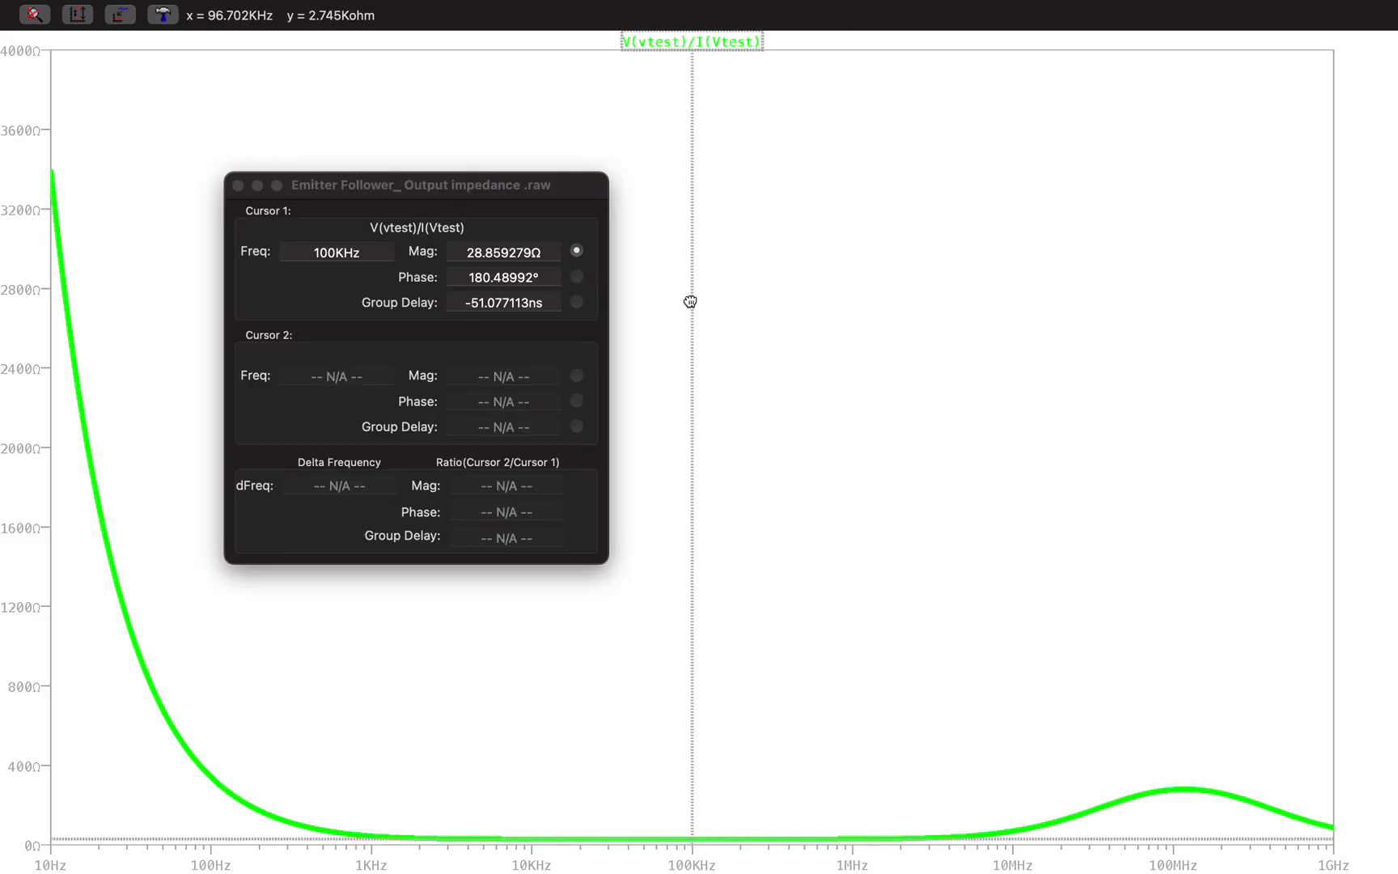
pyautogui.moveTo(690, 302); pyautogui.dragTo(275, 514)
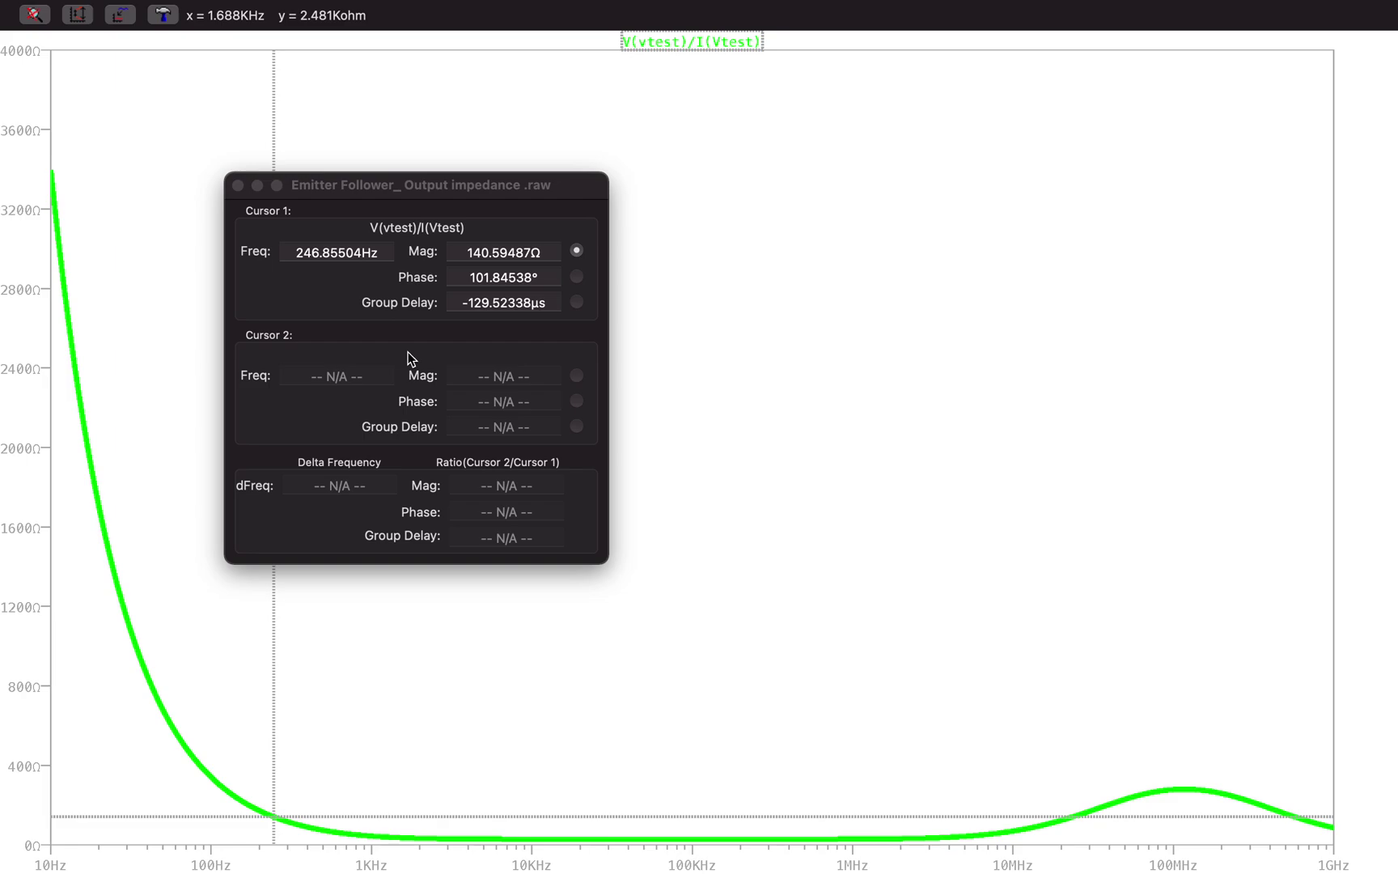
pyautogui.moveTo(274, 624); pyautogui.dragTo(351, 640)
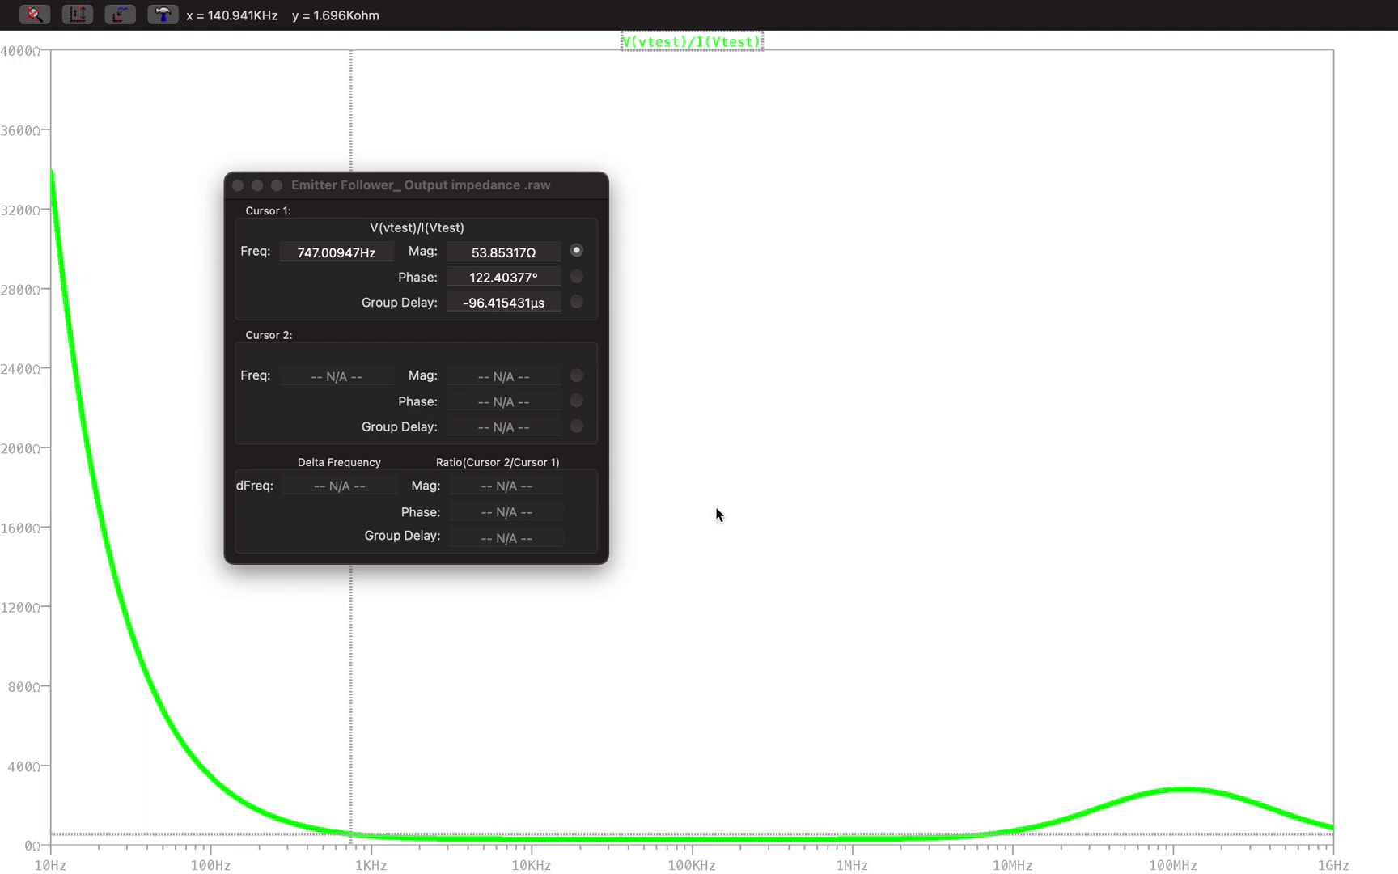
# - Move the readout aside and set the cursor at 1.1689813 kHz, reading 40.94751 Ω
pyautogui.hotkey('ctrl', 'Tab')
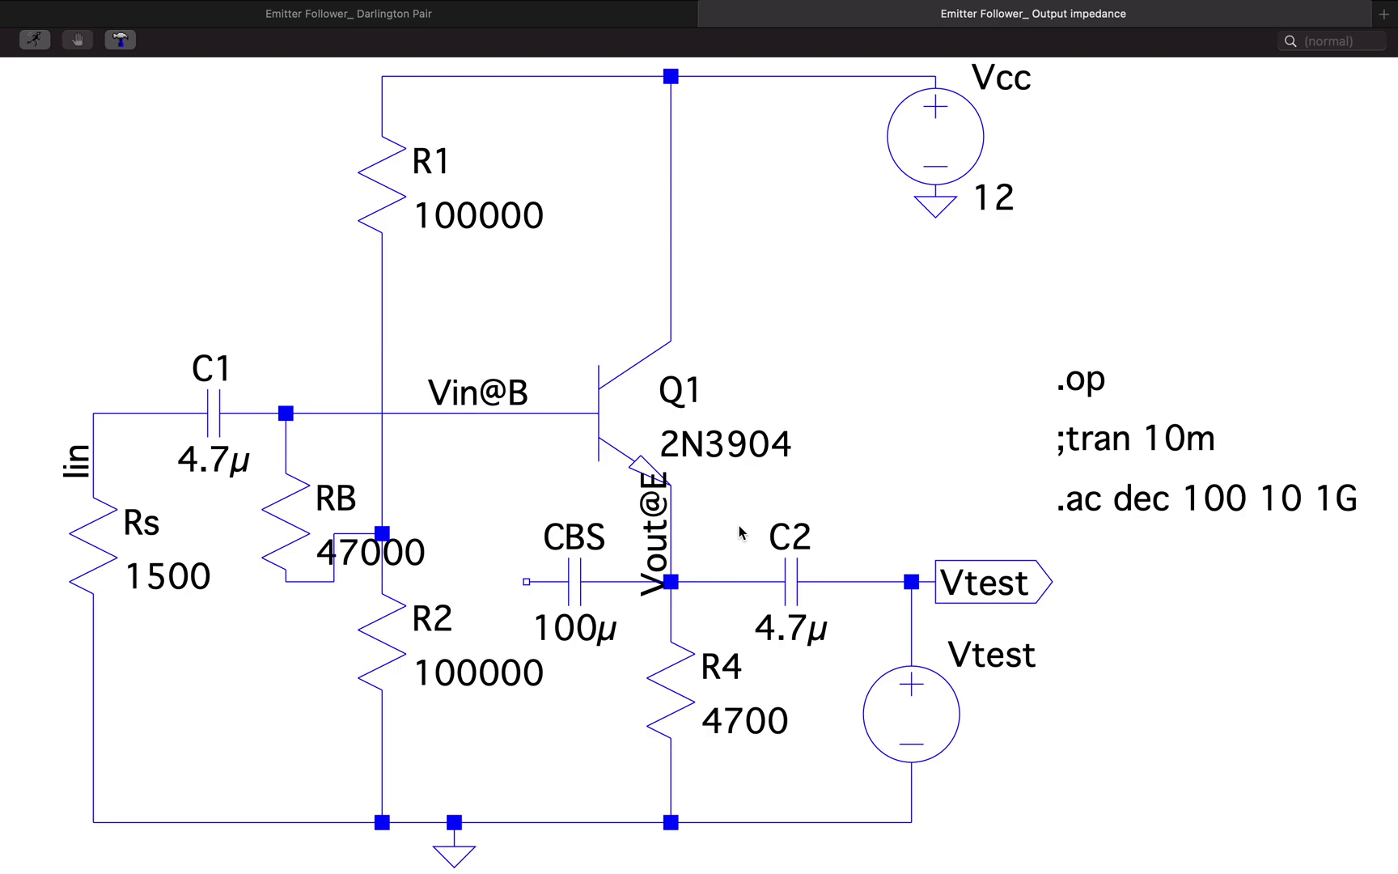
pyautogui.hotkey('ctrl', 'Right')
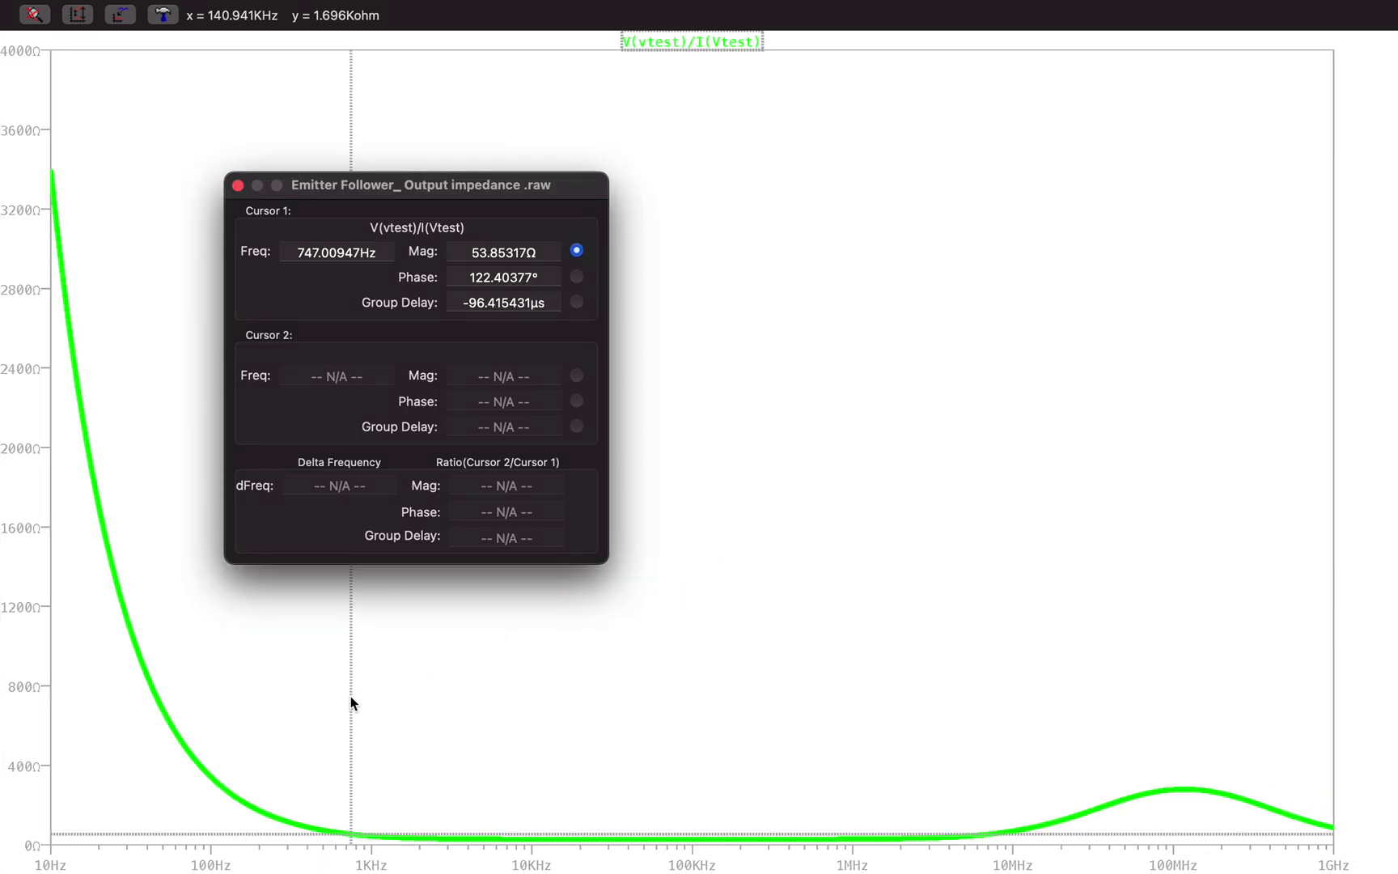
pyautogui.click(349, 653)
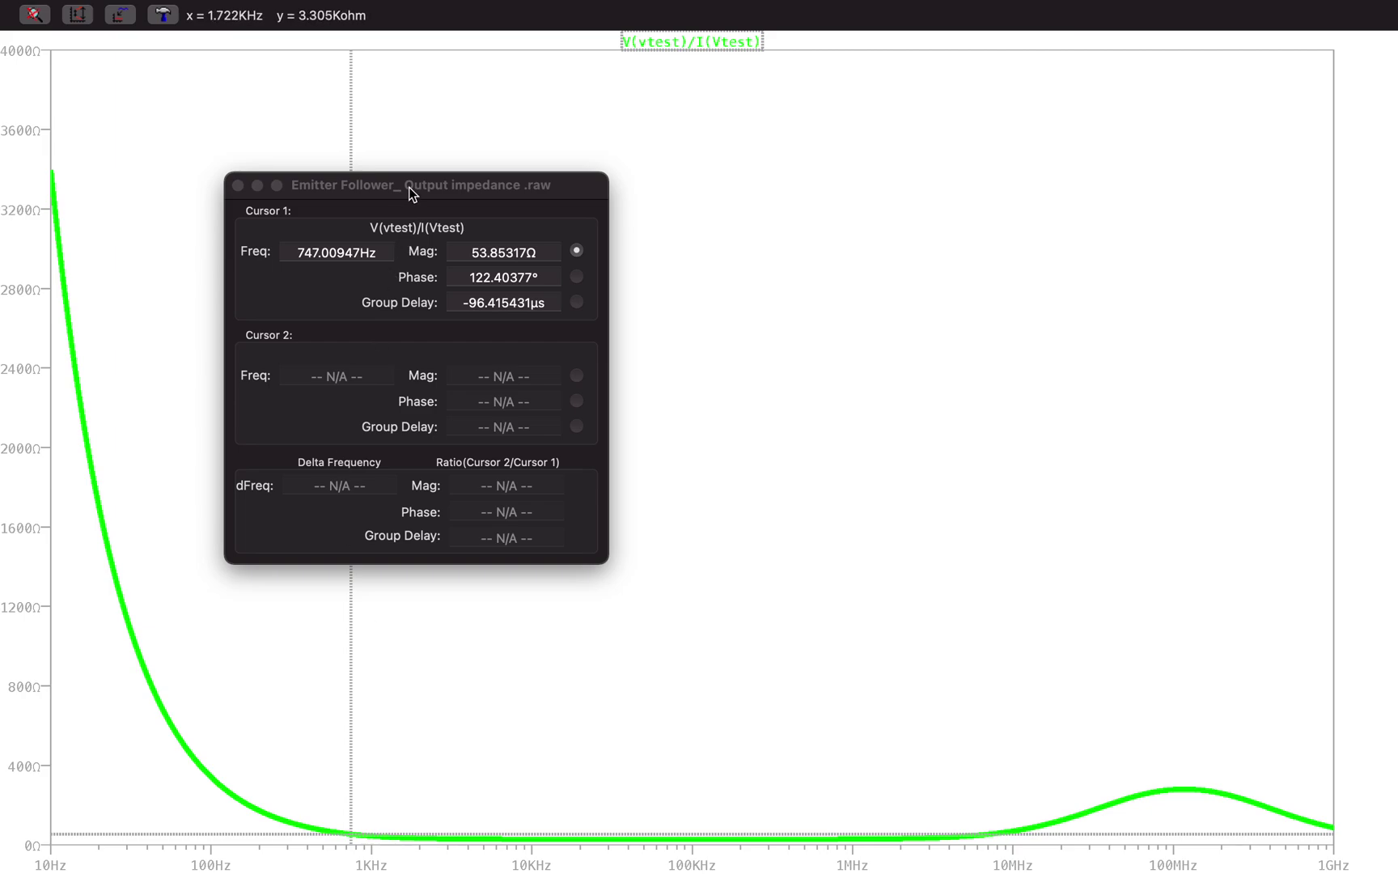
pyautogui.moveTo(409, 187); pyautogui.dragTo(866, 176)
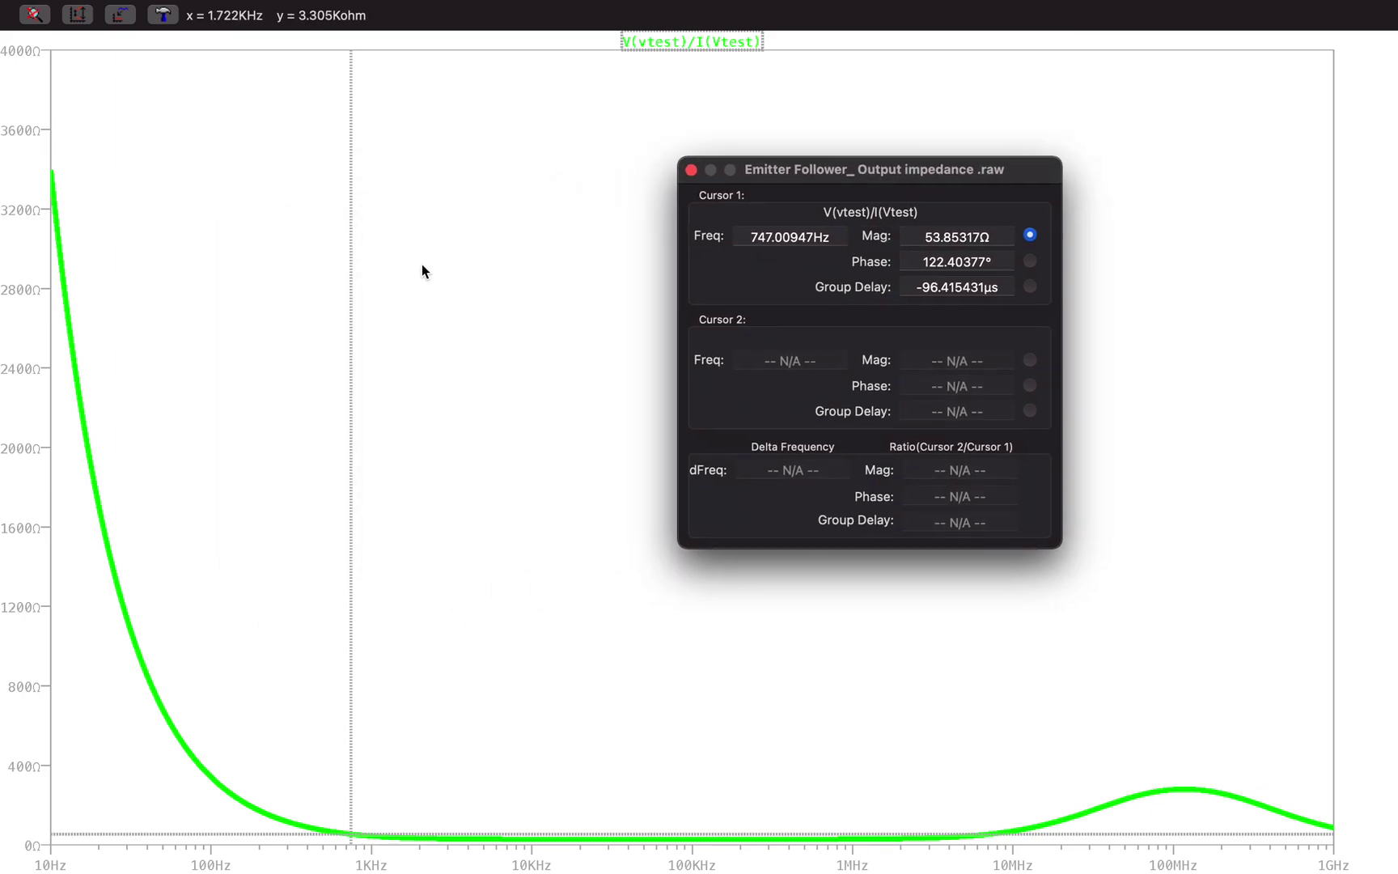
pyautogui.moveTo(350, 307); pyautogui.dragTo(383, 331)
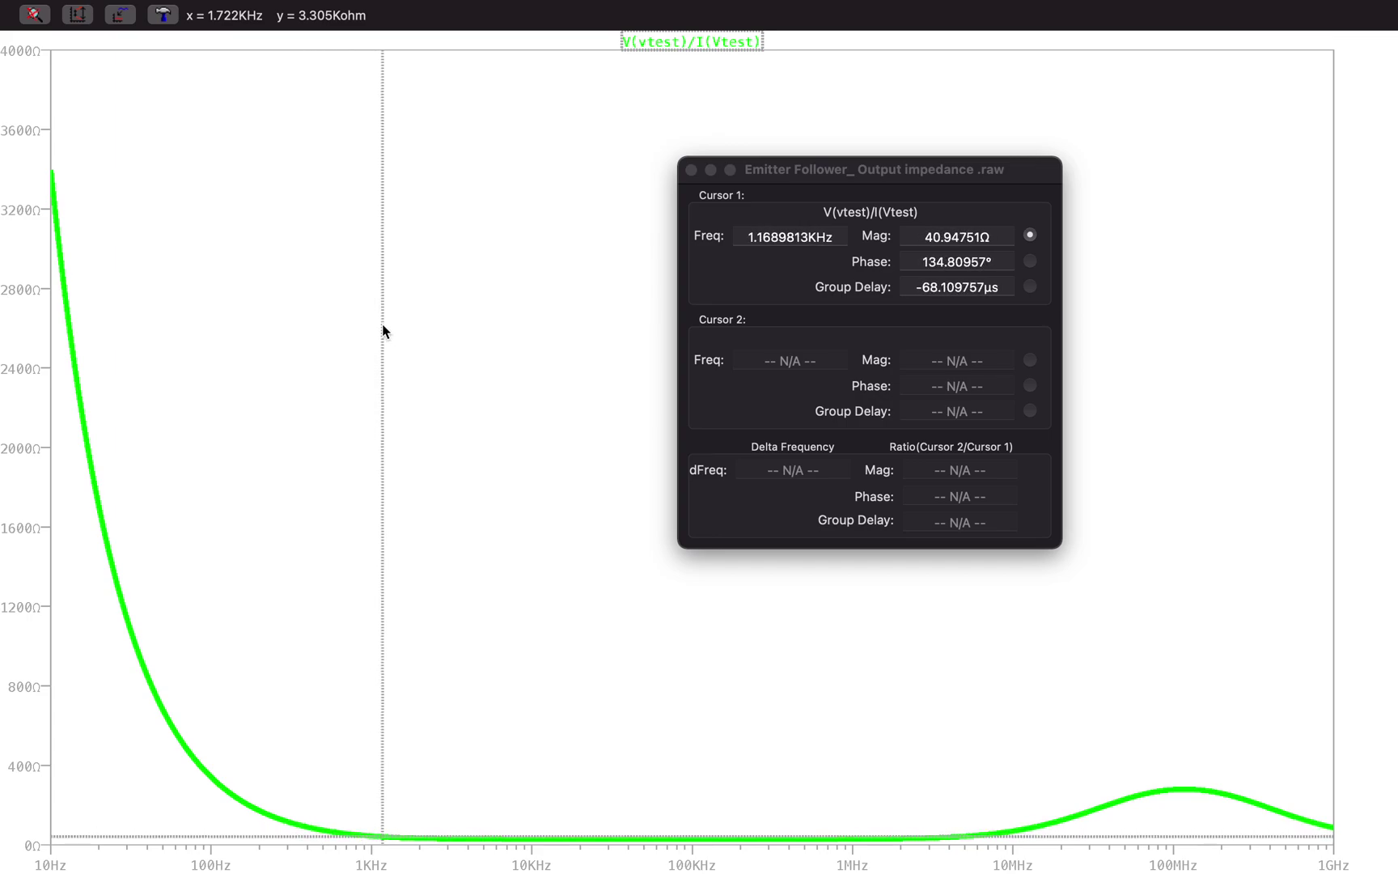
# - Close the cursor readout window
pyautogui.click(691, 169)
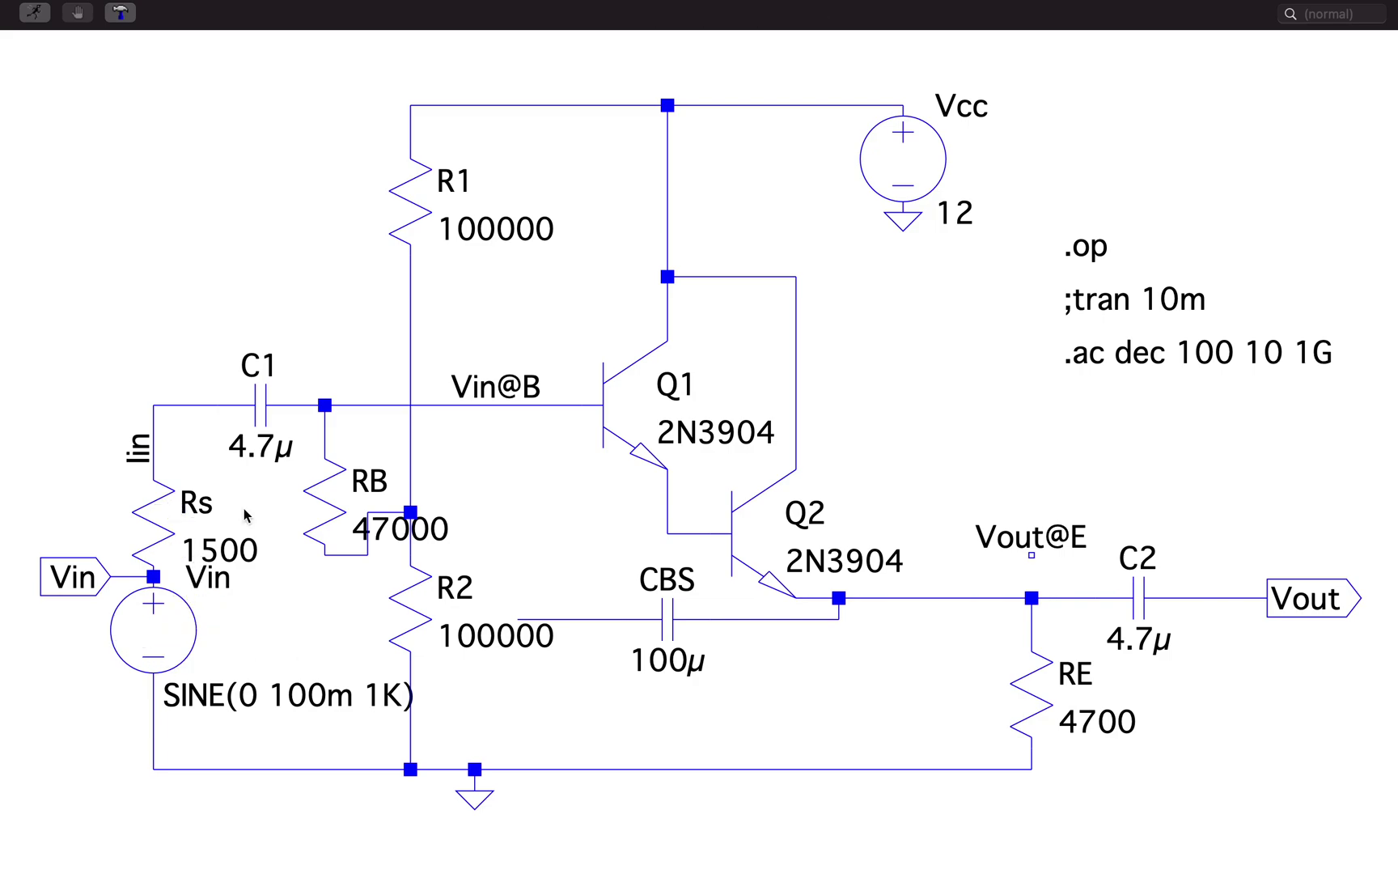
# - Simulate the Darlington circuit and add the trace V(vin)/I(Vin)
pyautogui.click(32, 21)
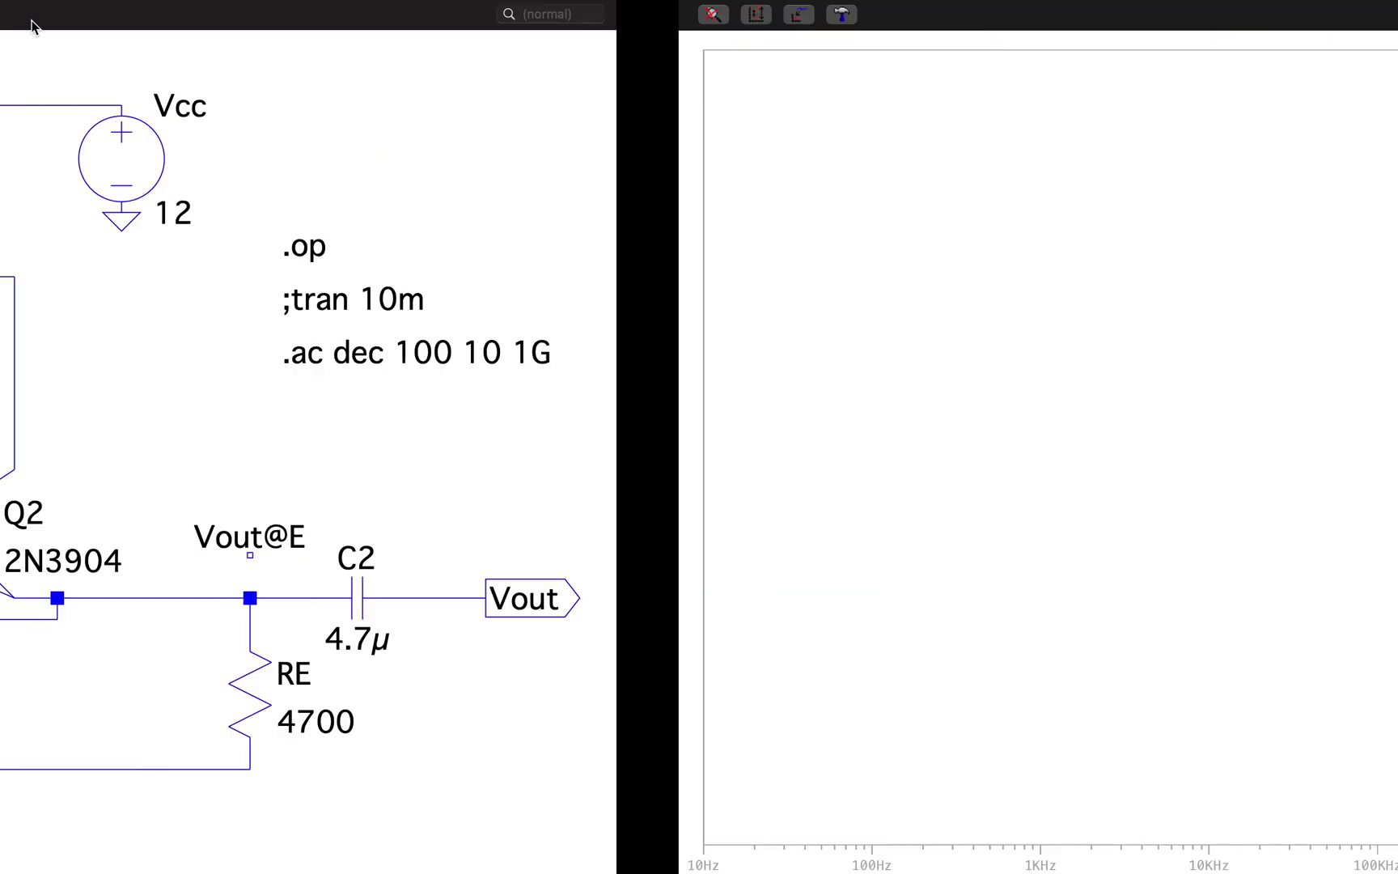
pyautogui.rightClick(513, 369)
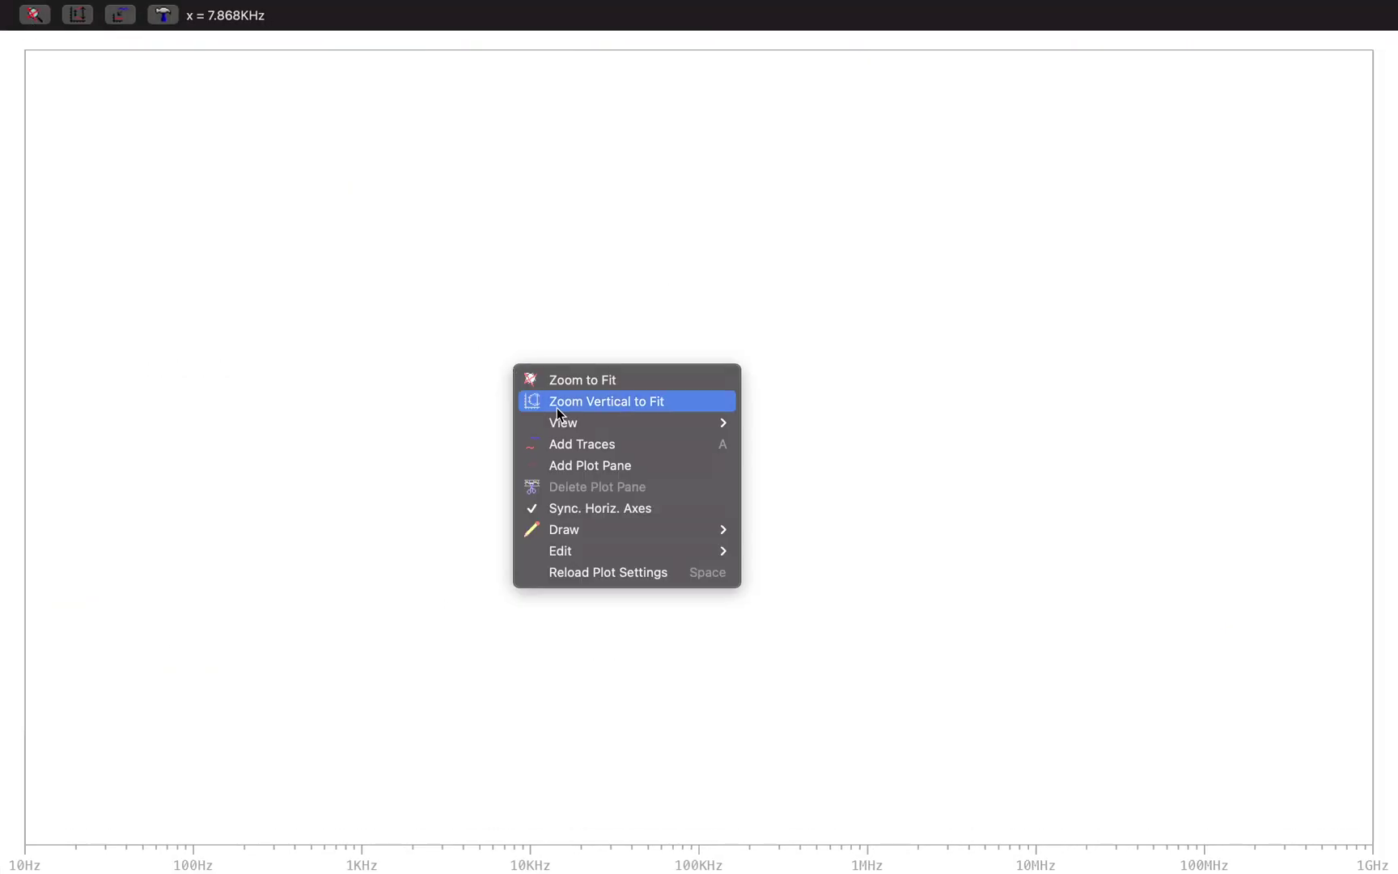
pyautogui.click(595, 447)
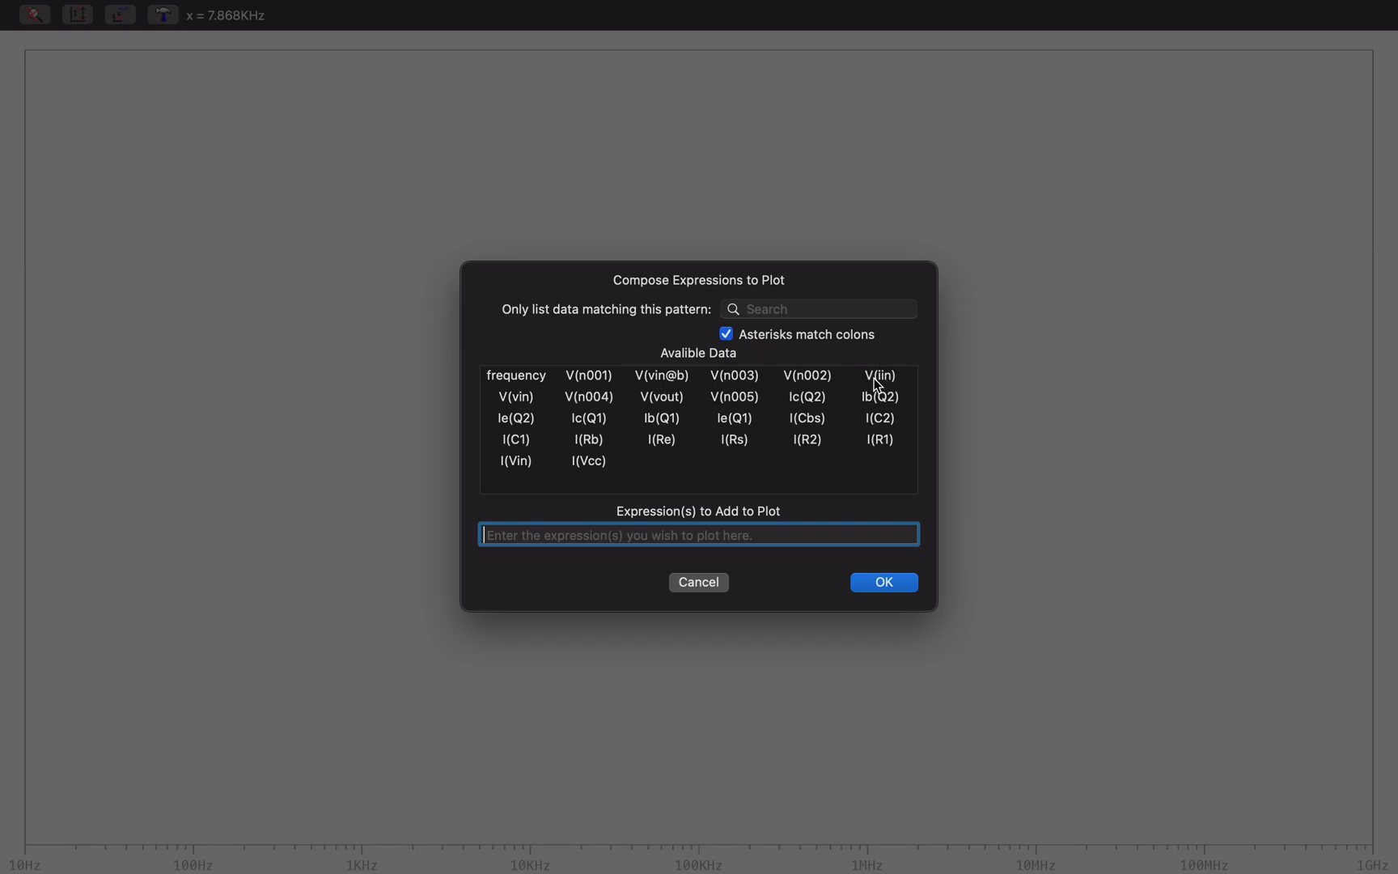
pyautogui.click(529, 402)
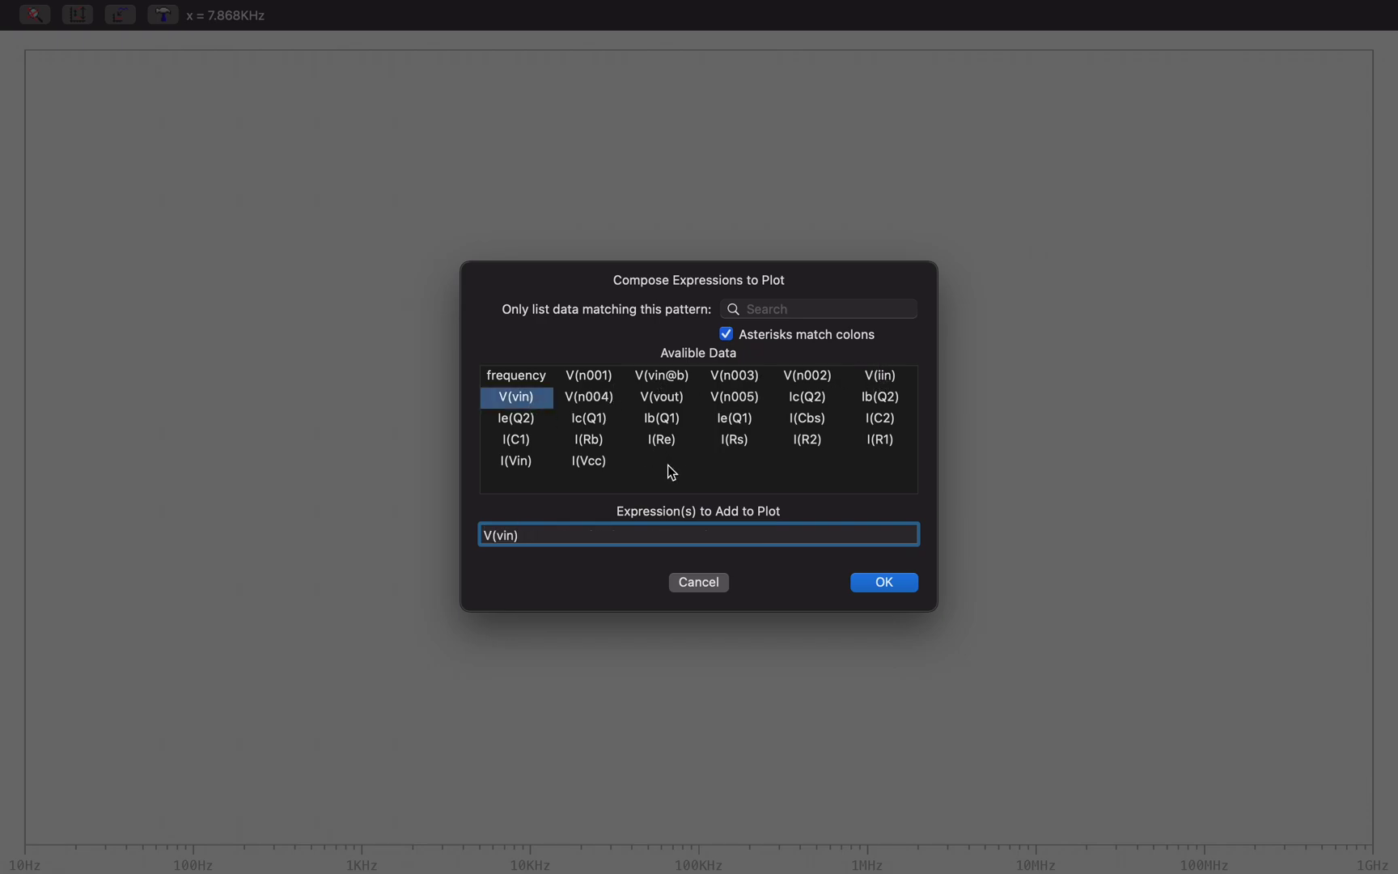
pyautogui.write('/')
pyautogui.click(517, 463)
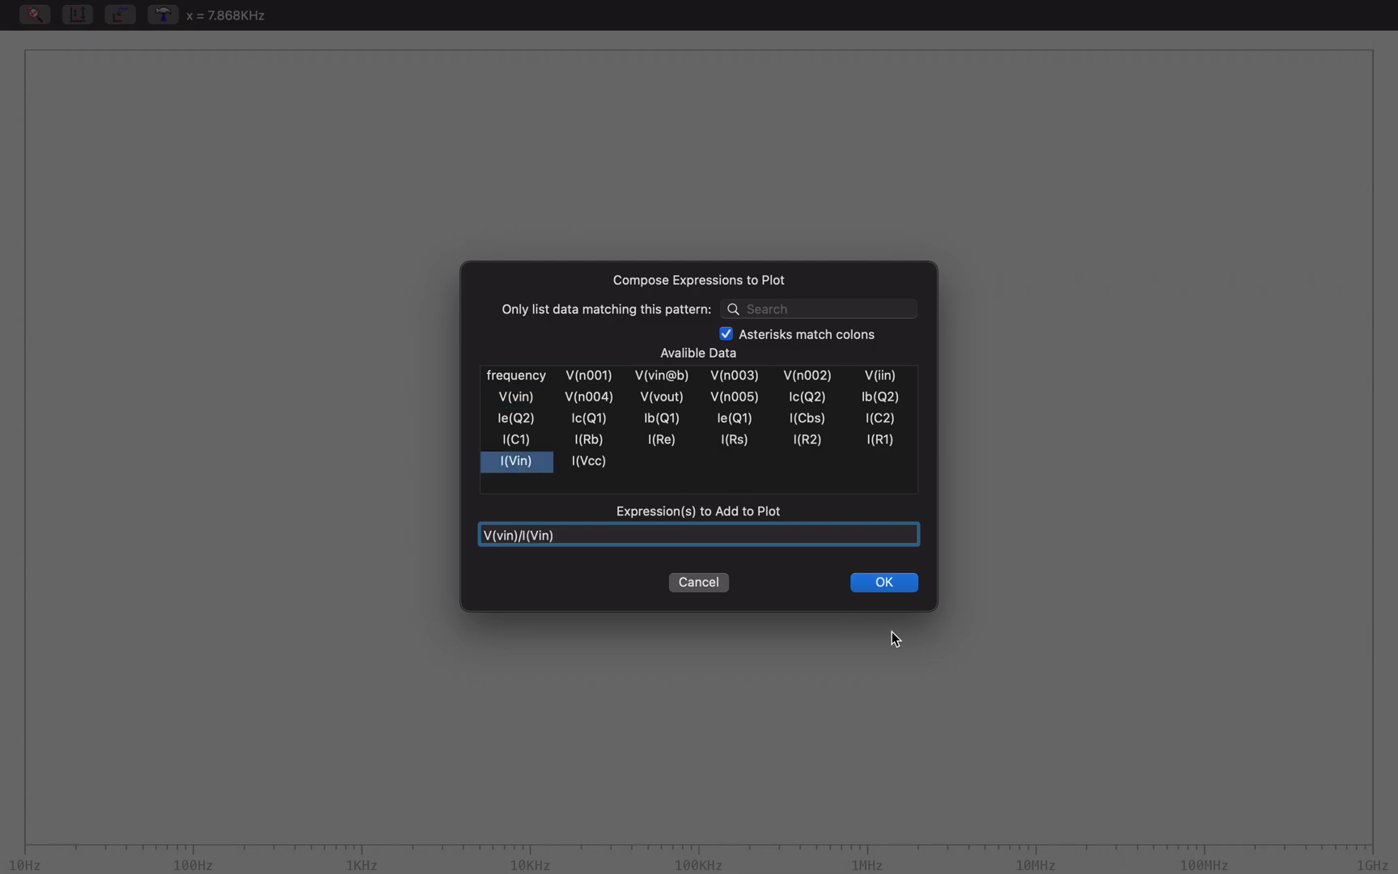
pyautogui.click(885, 583)
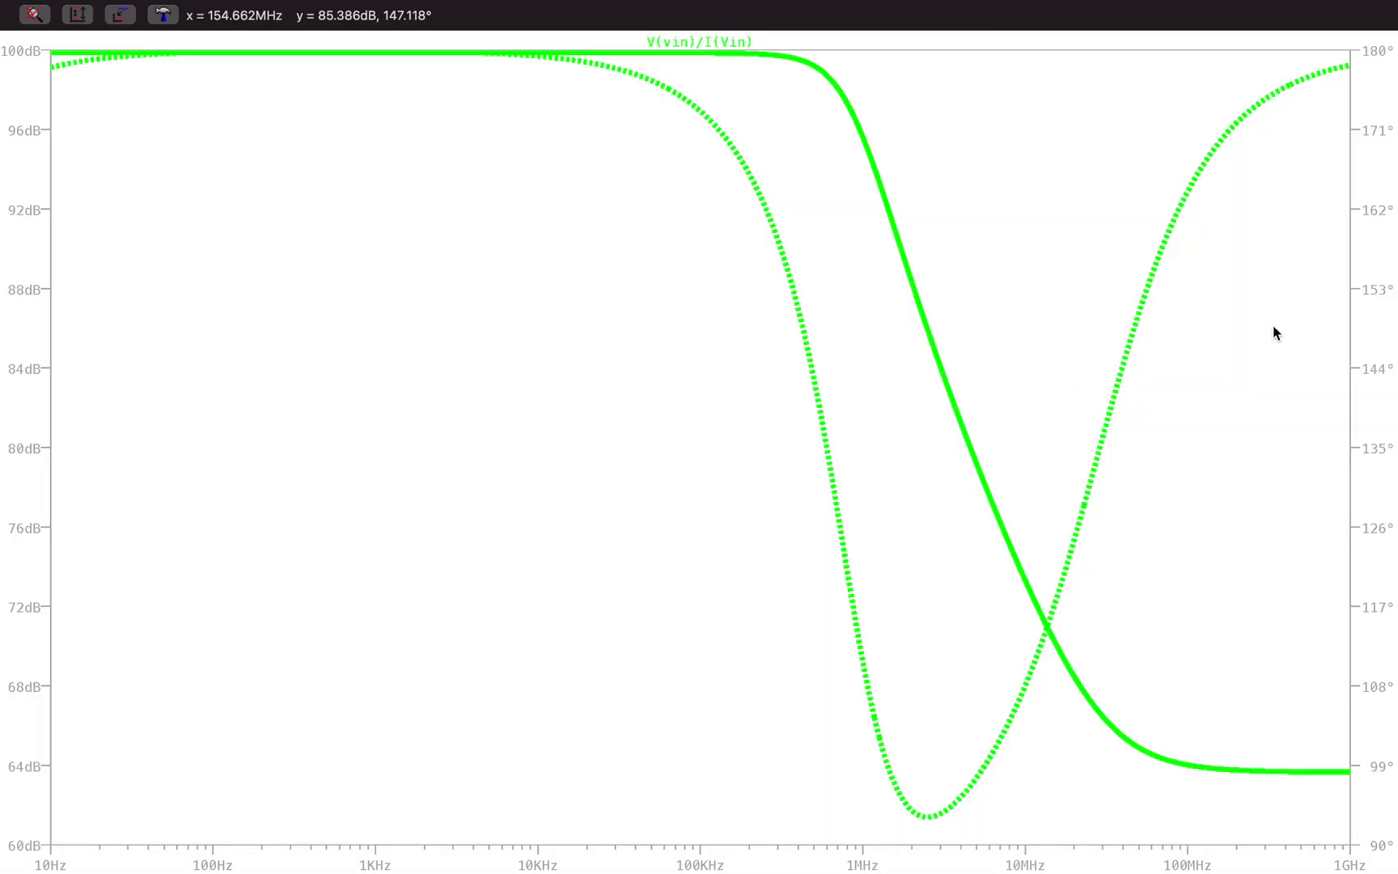
# - Hide the phase, make the magnitude axis linear, and attach a cursor to the trace
pyautogui.rightClick(1374, 322)
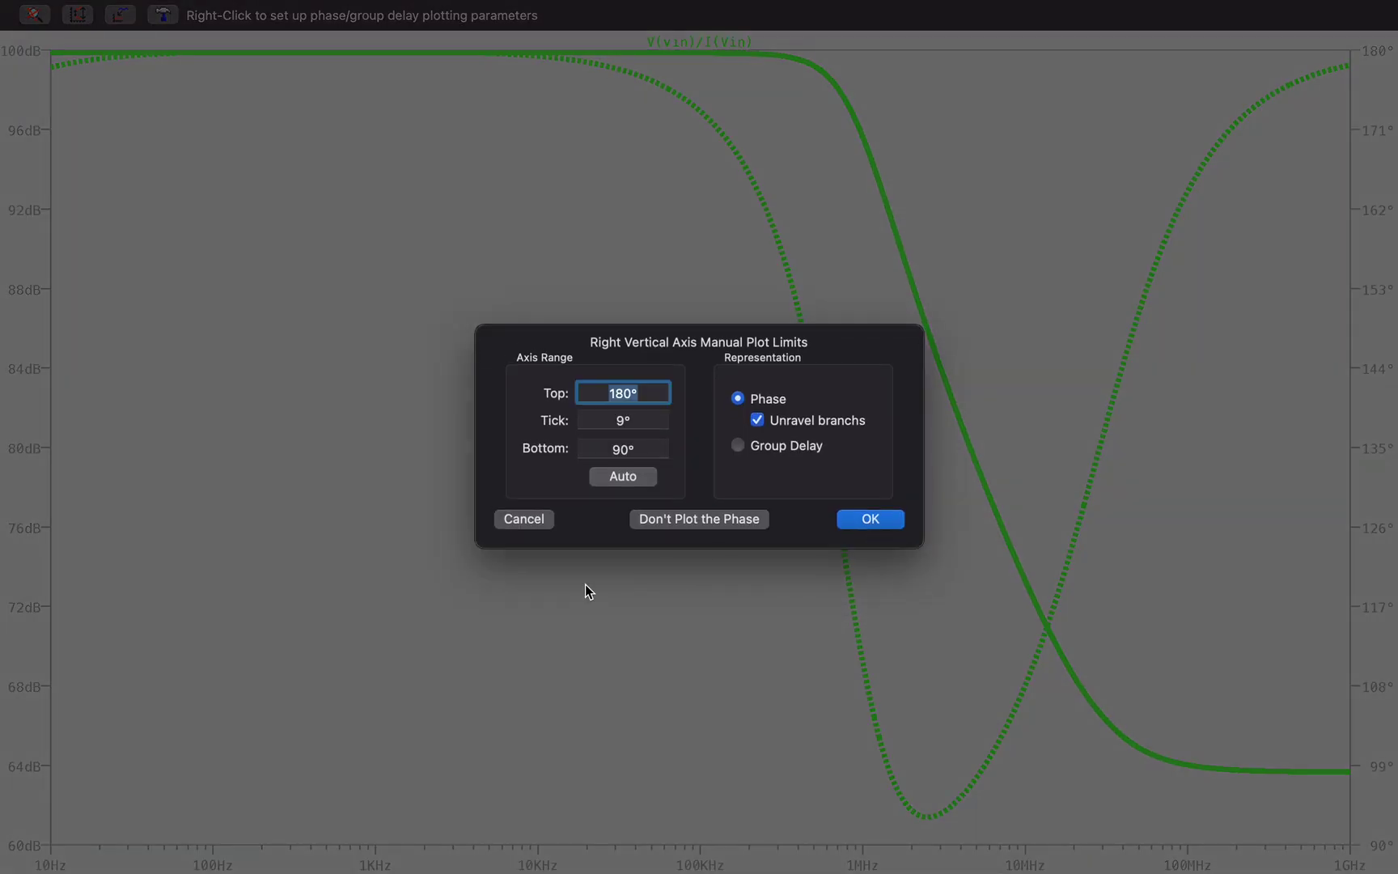
pyautogui.click(689, 520)
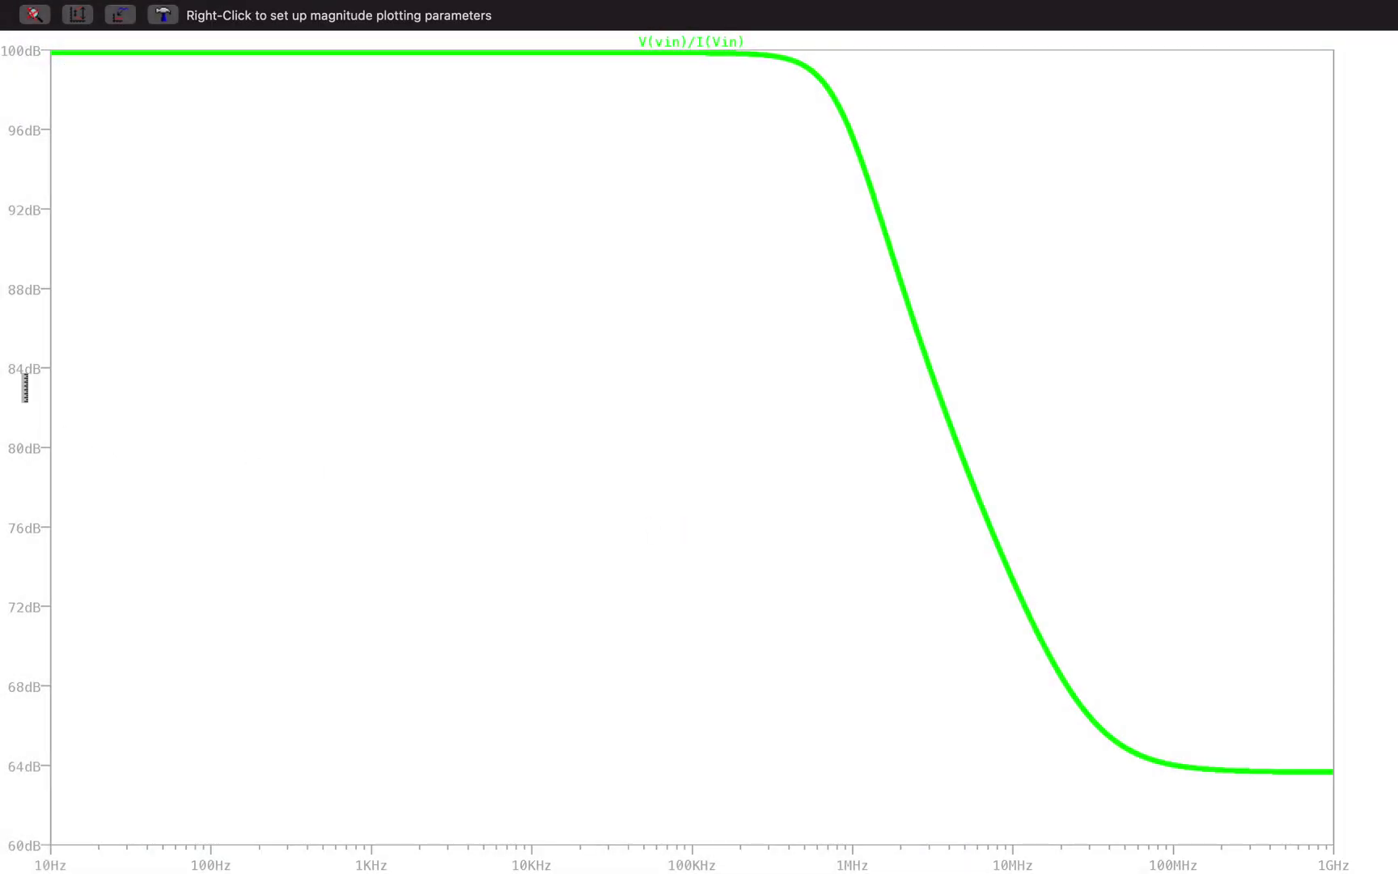
pyautogui.rightClick(25, 388)
pyautogui.click(779, 431)
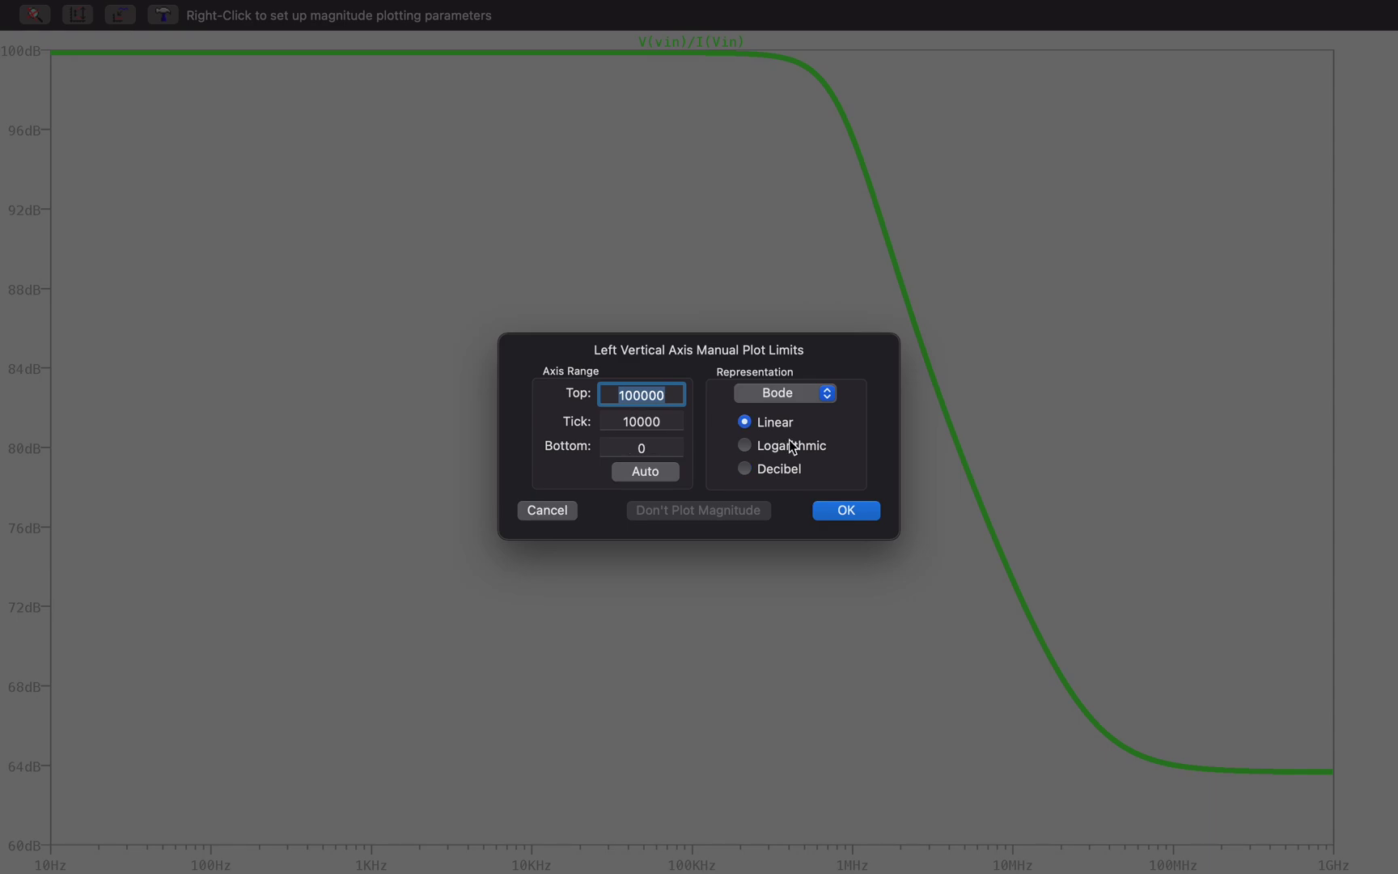
pyautogui.click(853, 509)
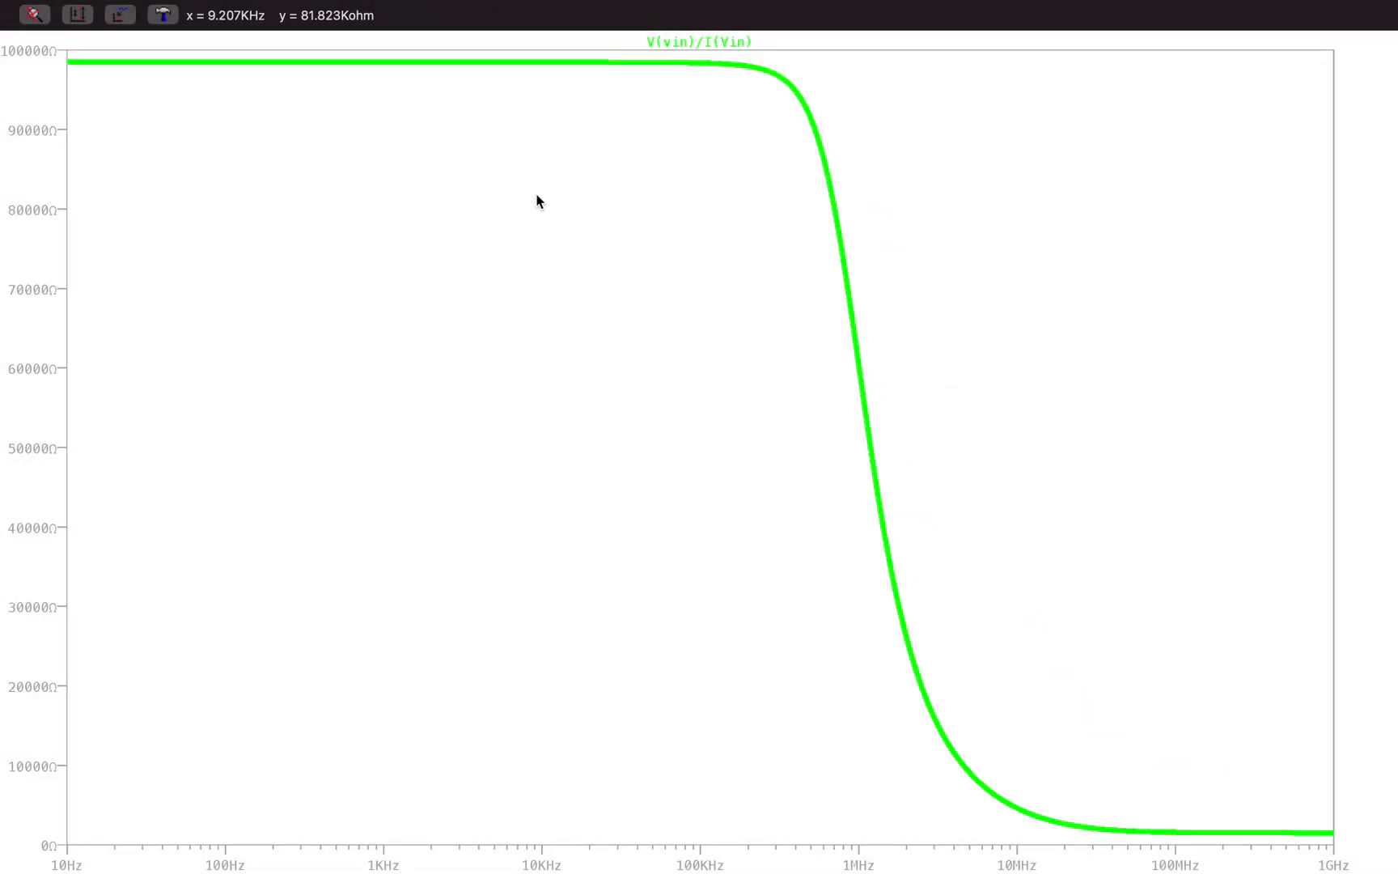
pyautogui.click(677, 43)
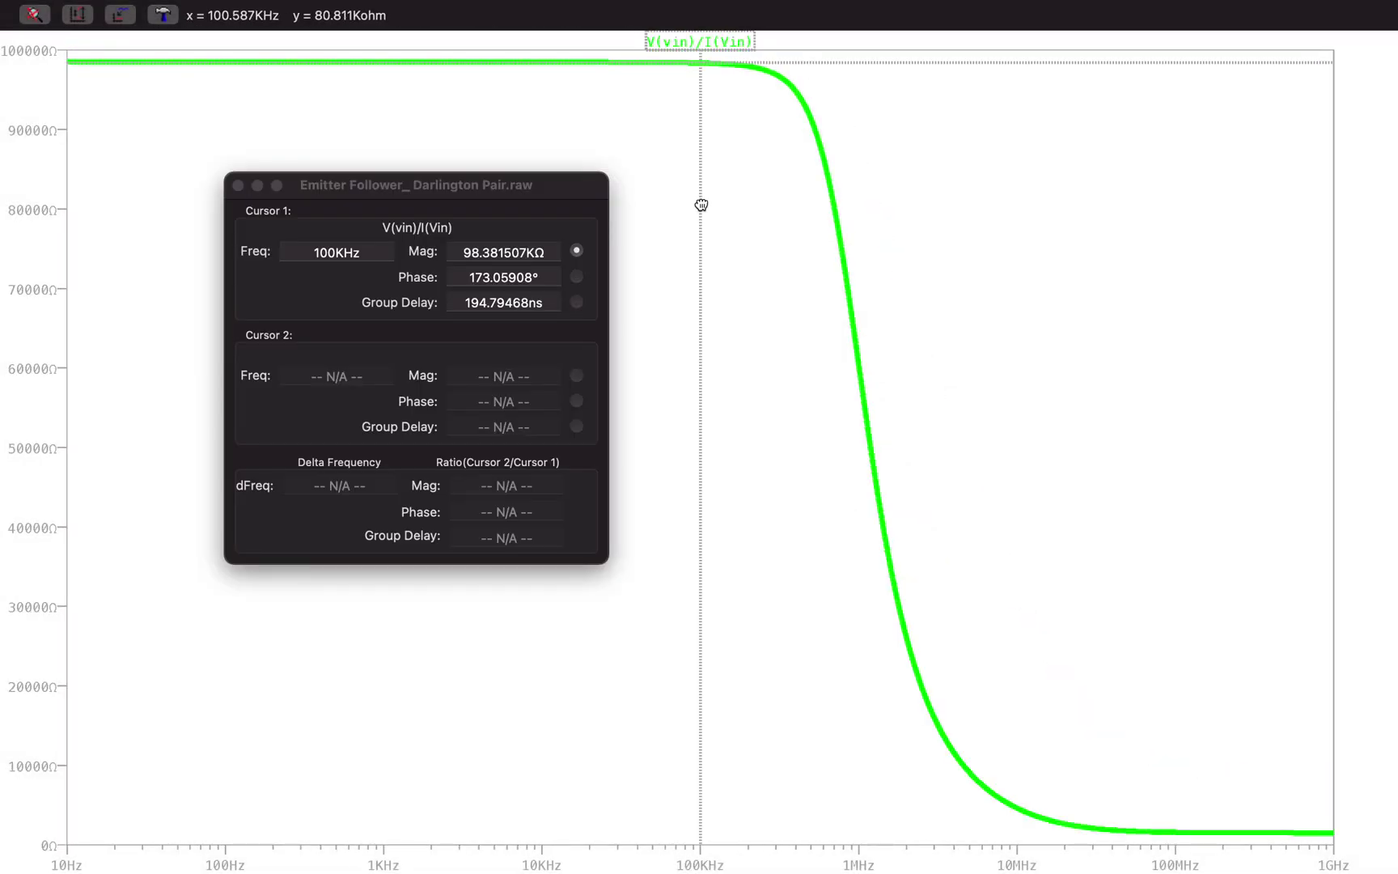
# - Drag the cursor to about 69 Hz to read 98.48 kΩ, then close the readout
pyautogui.moveTo(699, 205); pyautogui.dragTo(200, 196)
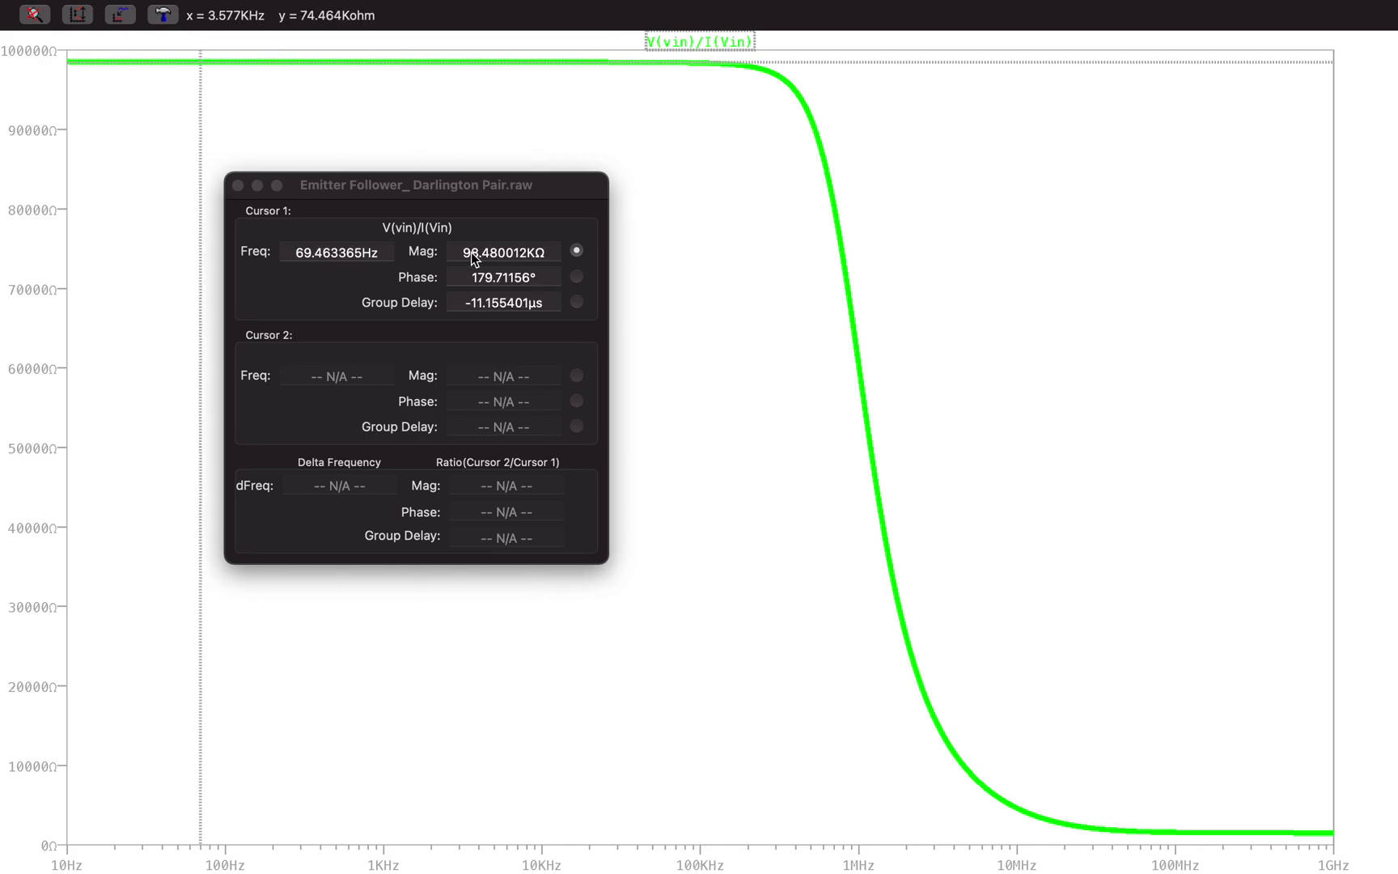
pyautogui.moveTo(478, 188); pyautogui.dragTo(604, 190)
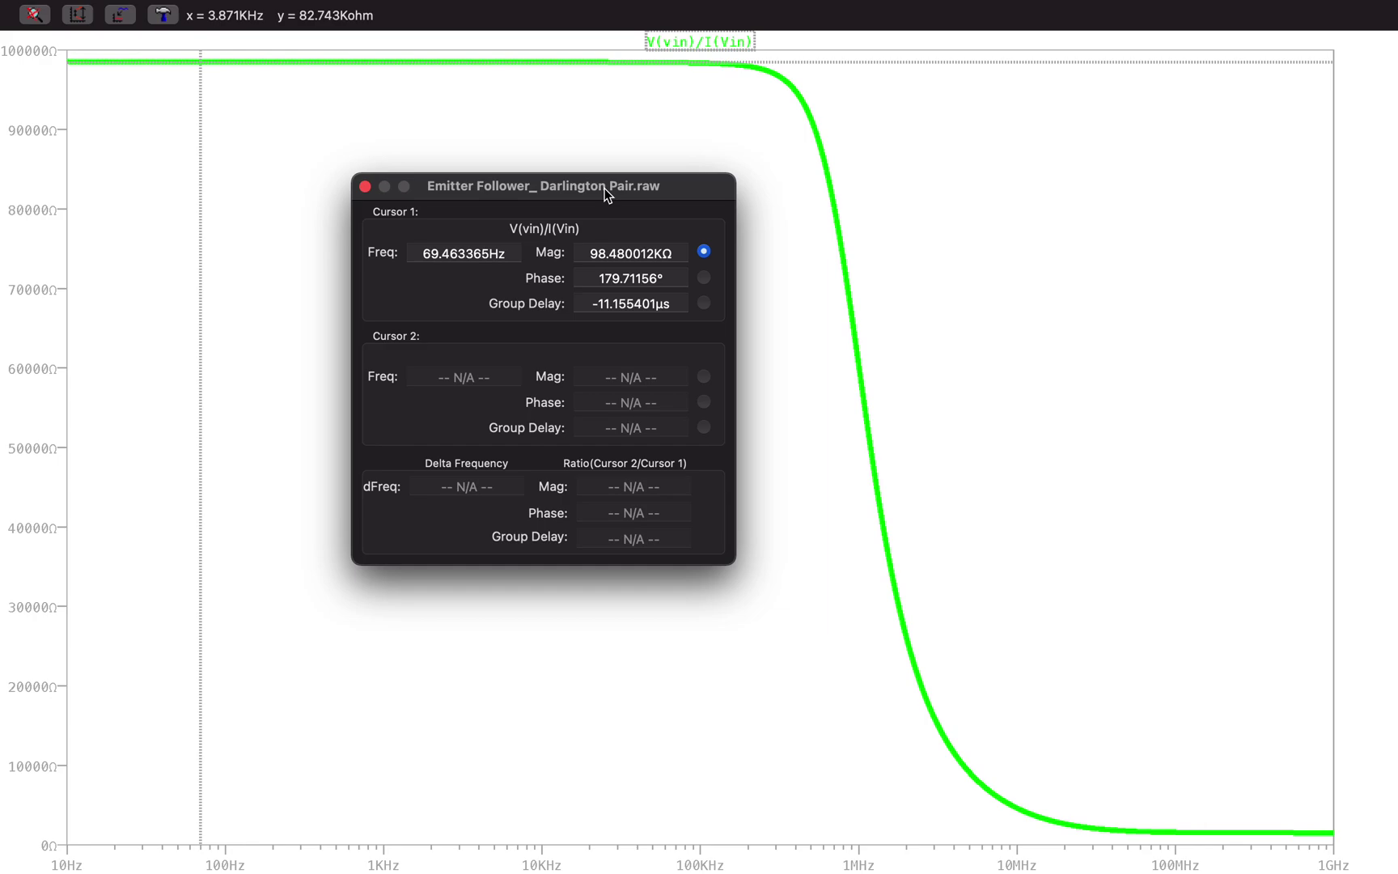
pyautogui.click(364, 187)
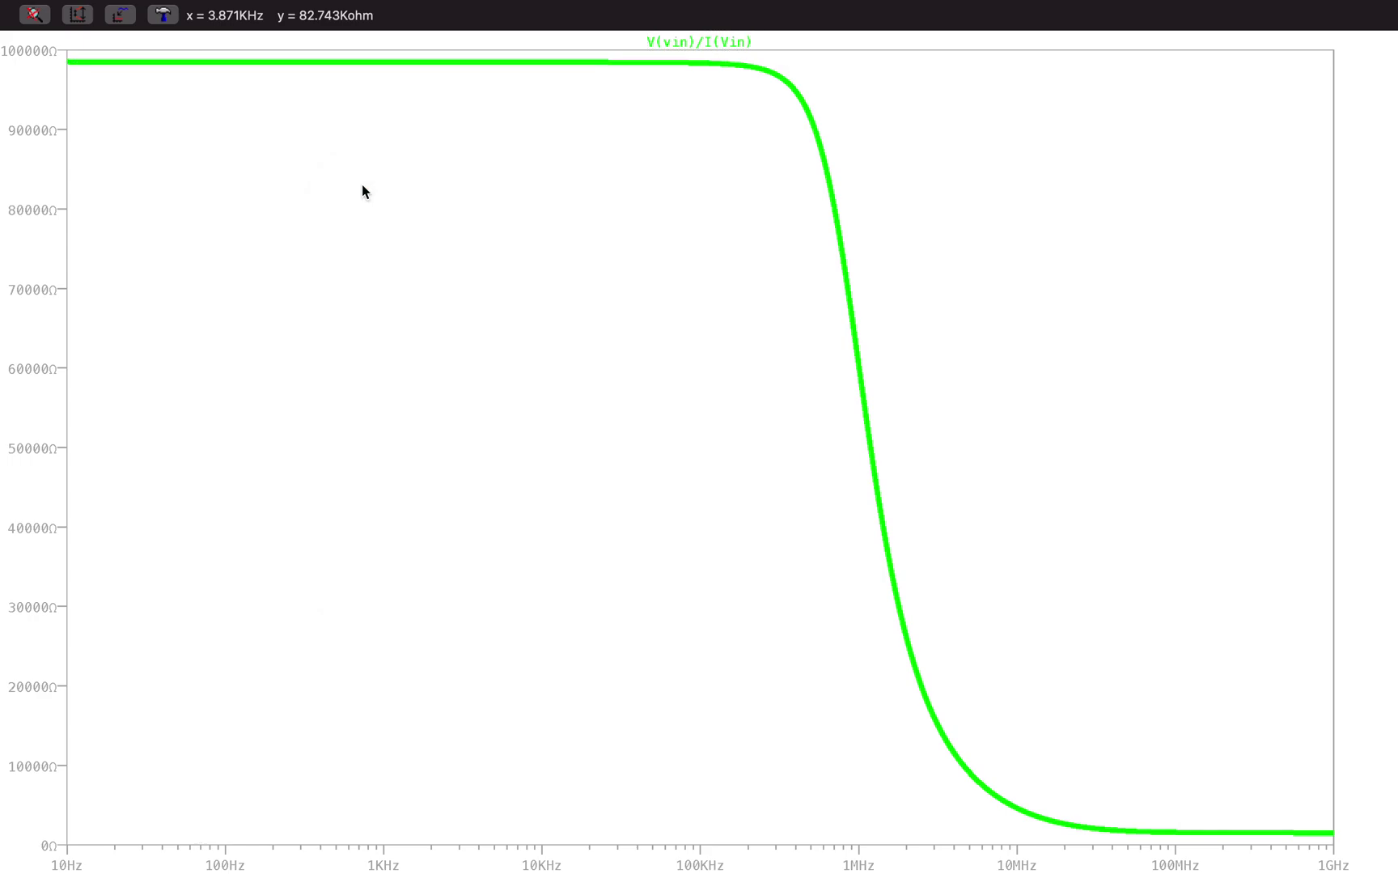
# - In the schematic, wire CBS's free end to the R1–R2 junction using F3
pyautogui.hotkey('ctrl', 'Left')
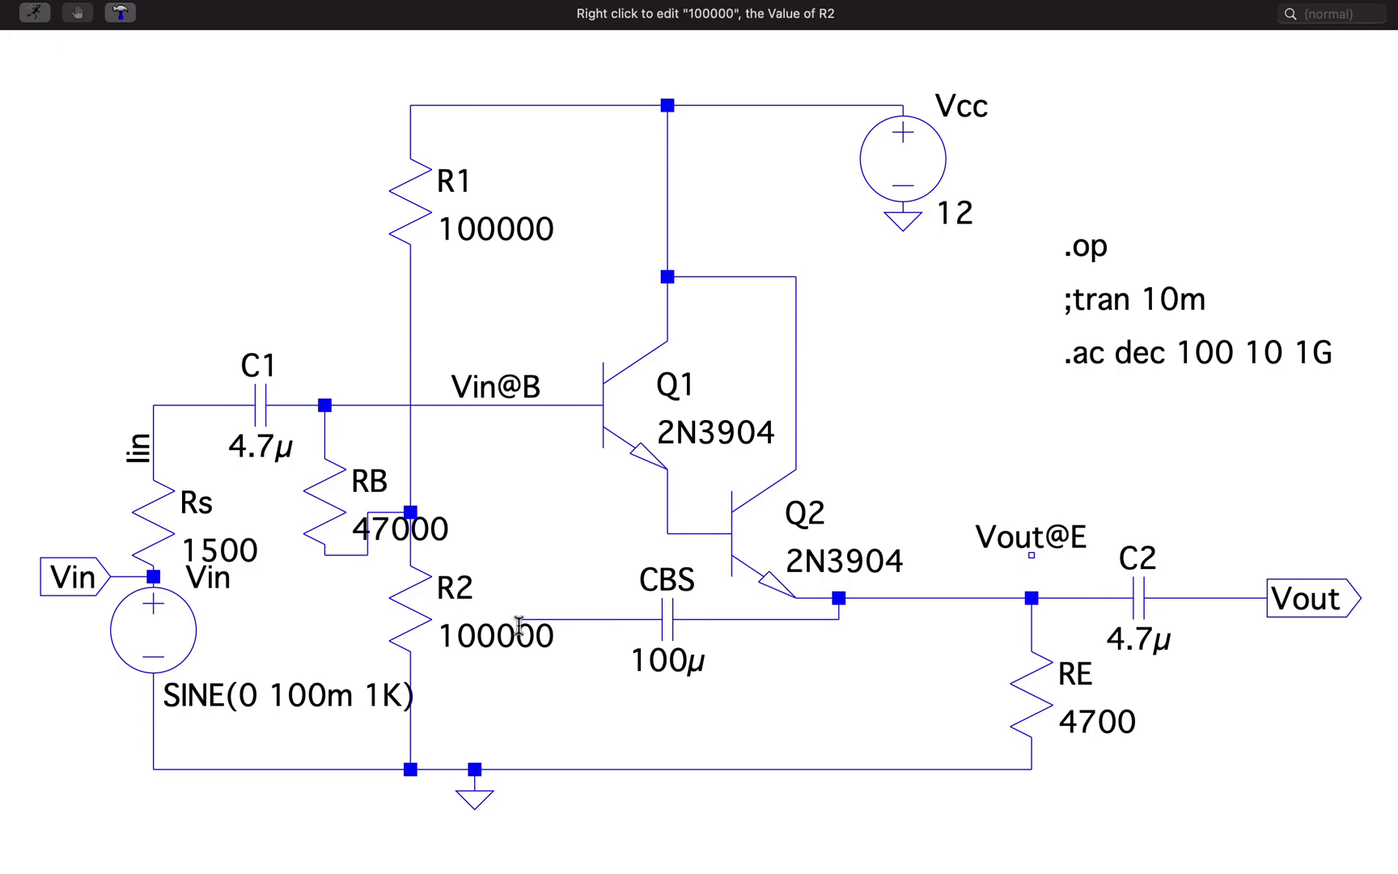
pyautogui.press('F3')
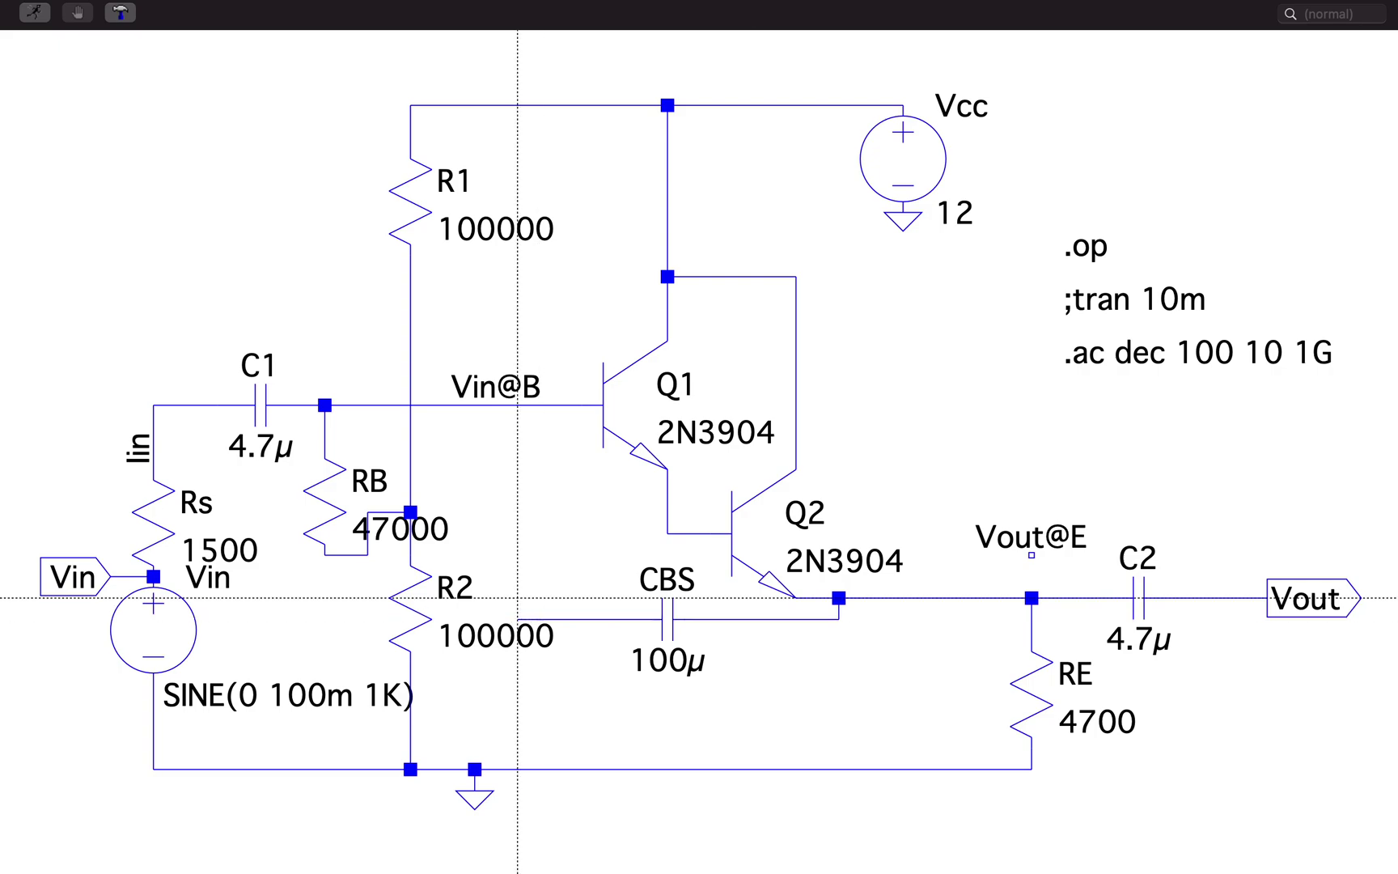
pyautogui.click(475, 619)
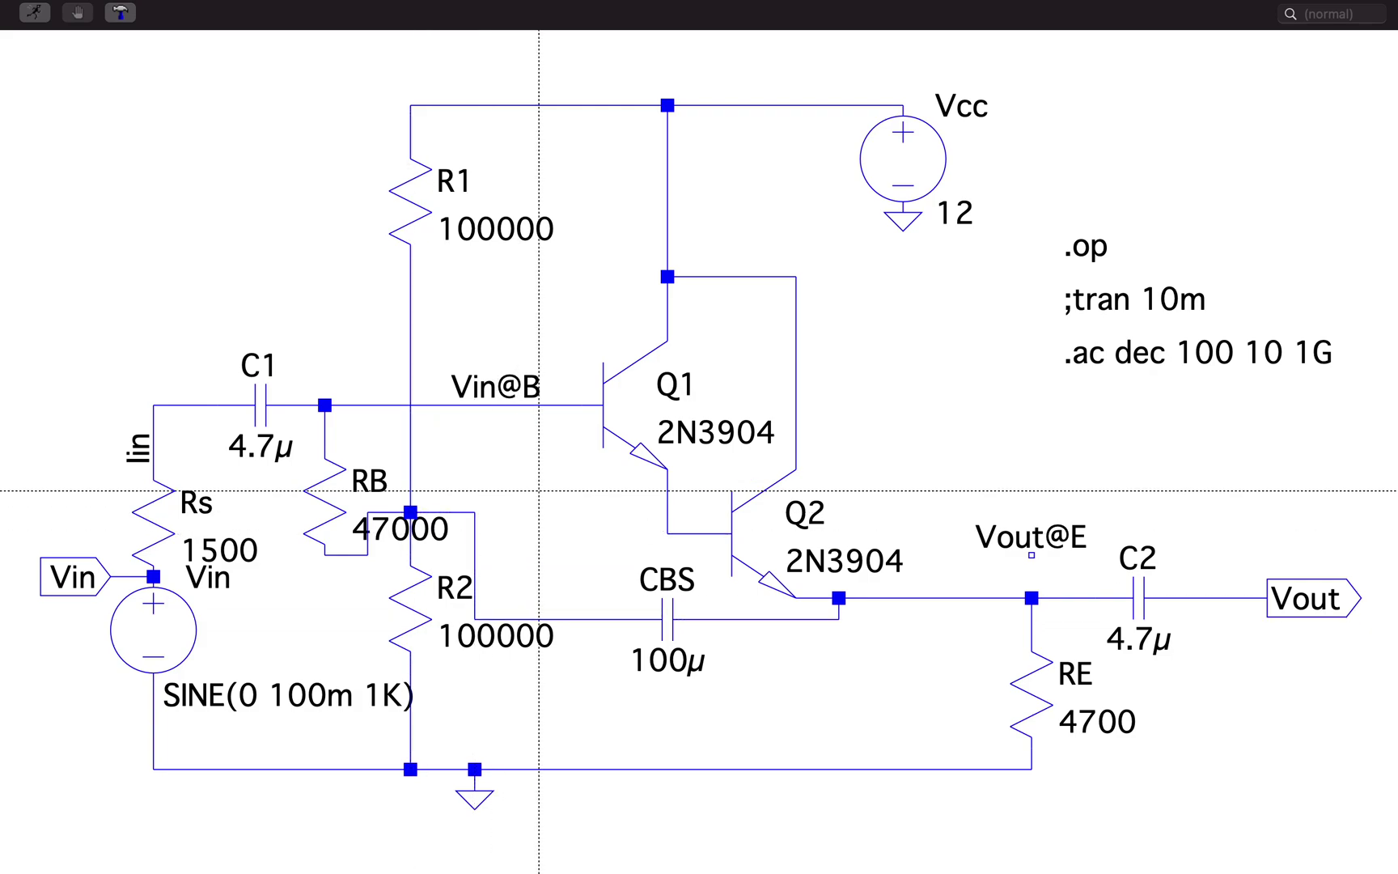
pyautogui.press('Escape')
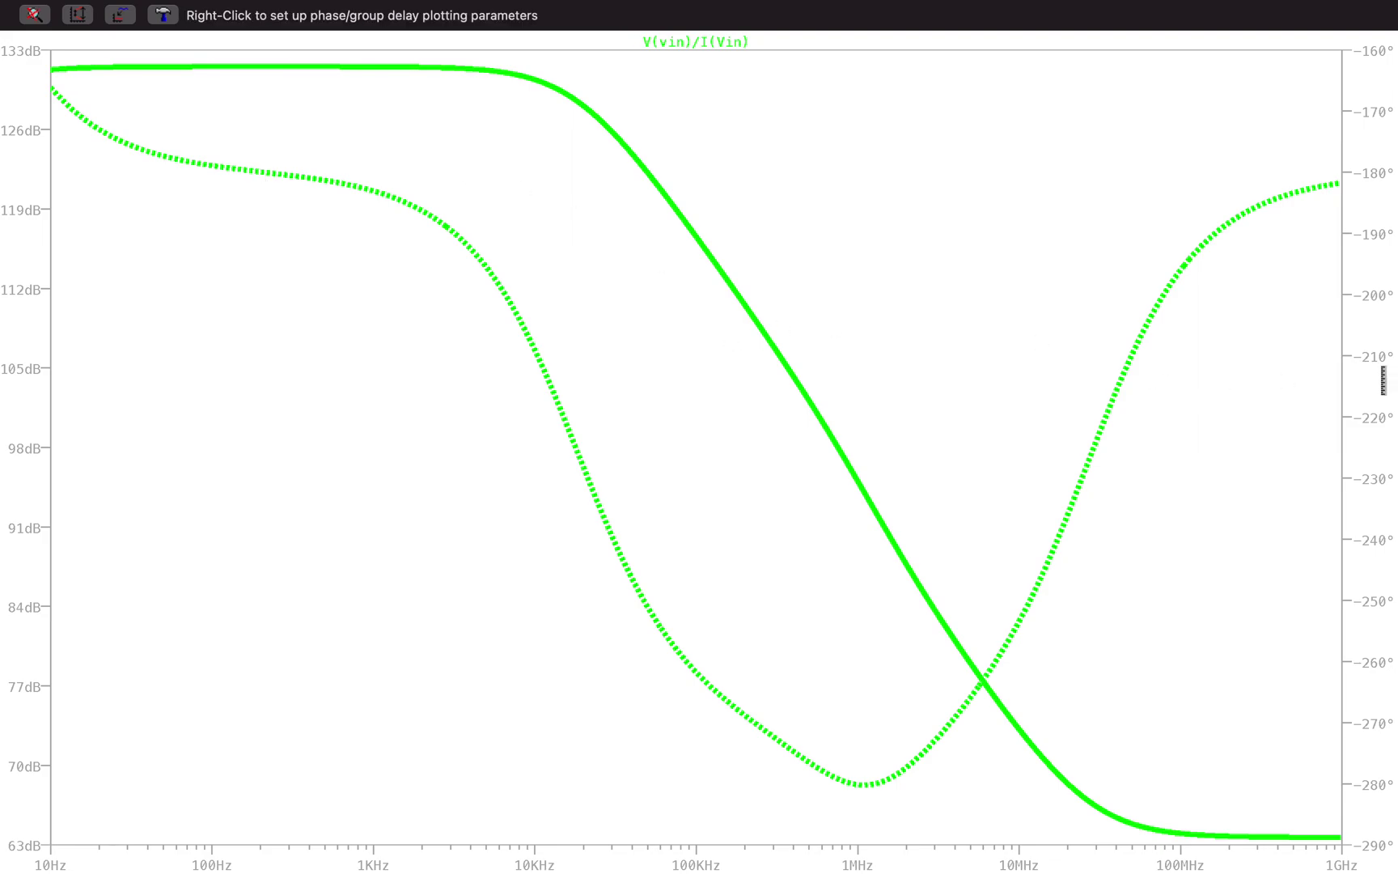
# - Hide phase, set linear axis, and place a cursor at 297.81 Hz reading 3.7799622 MΩ
pyautogui.rightClick(1383, 380)
pyautogui.click(695, 524)
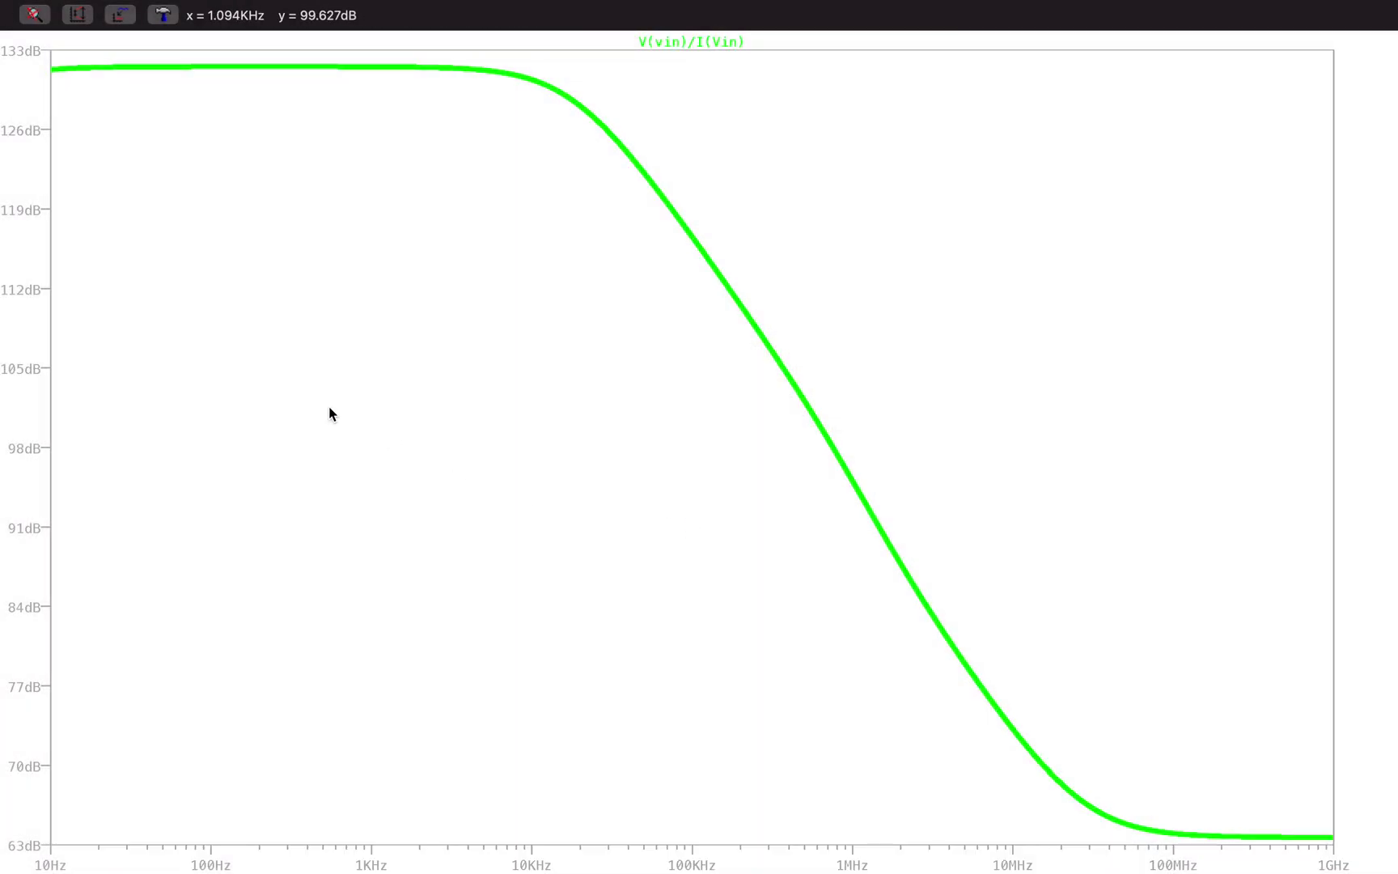
pyautogui.rightClick(36, 315)
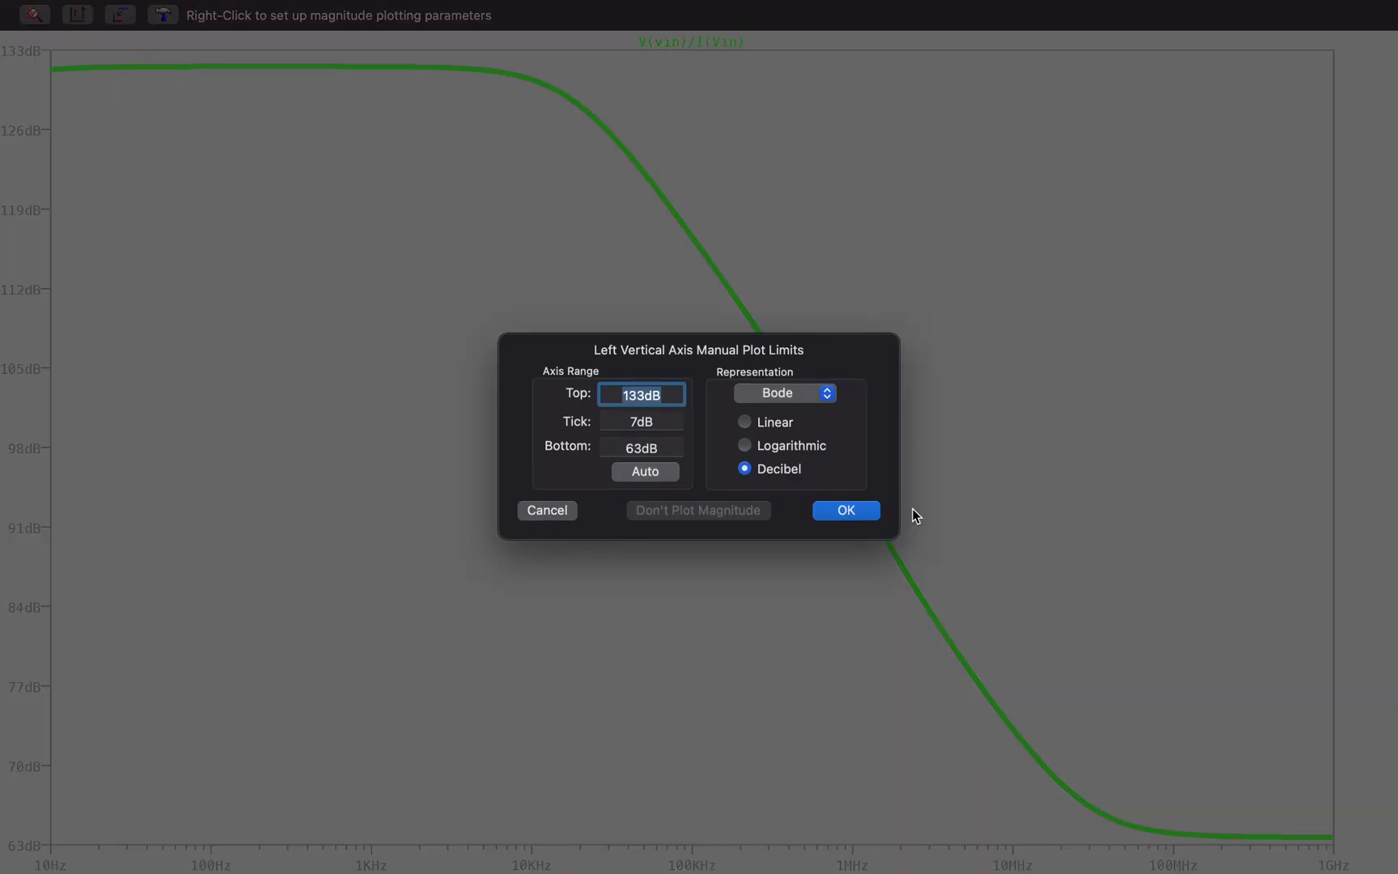
pyautogui.click(784, 427)
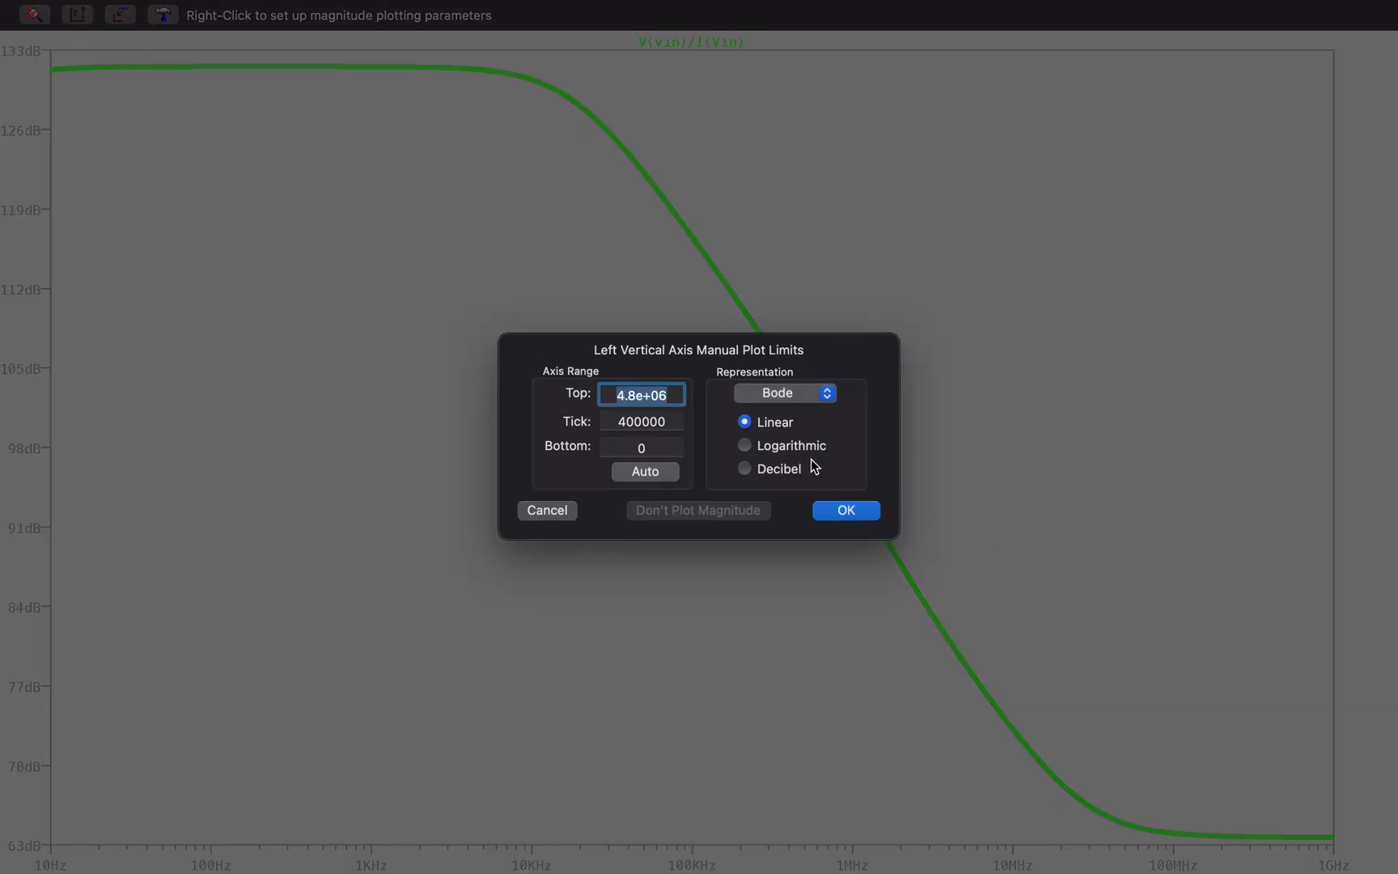
pyautogui.click(846, 510)
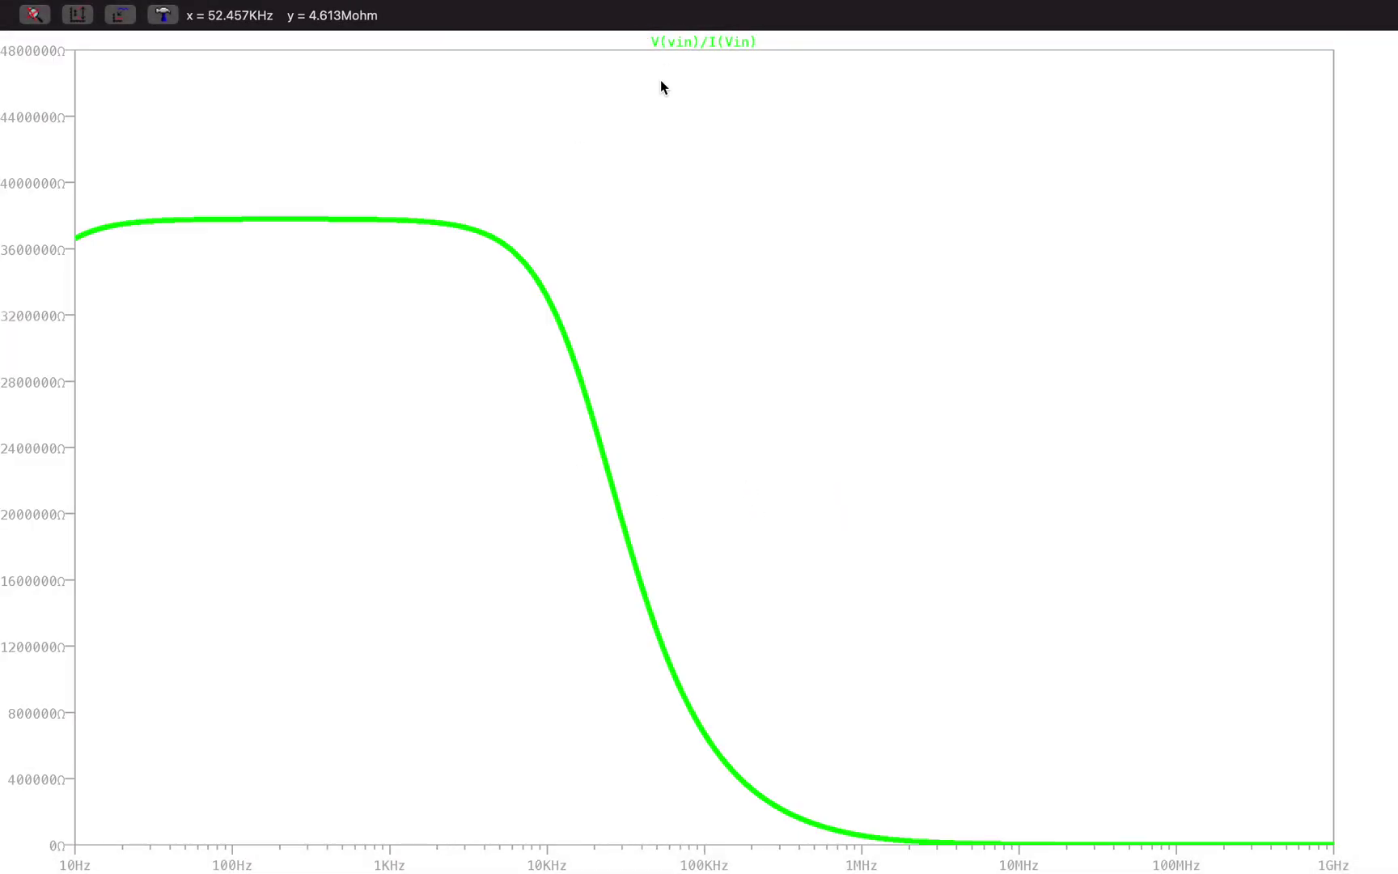
pyautogui.click(673, 42)
pyautogui.moveTo(706, 131); pyautogui.dragTo(305, 106)
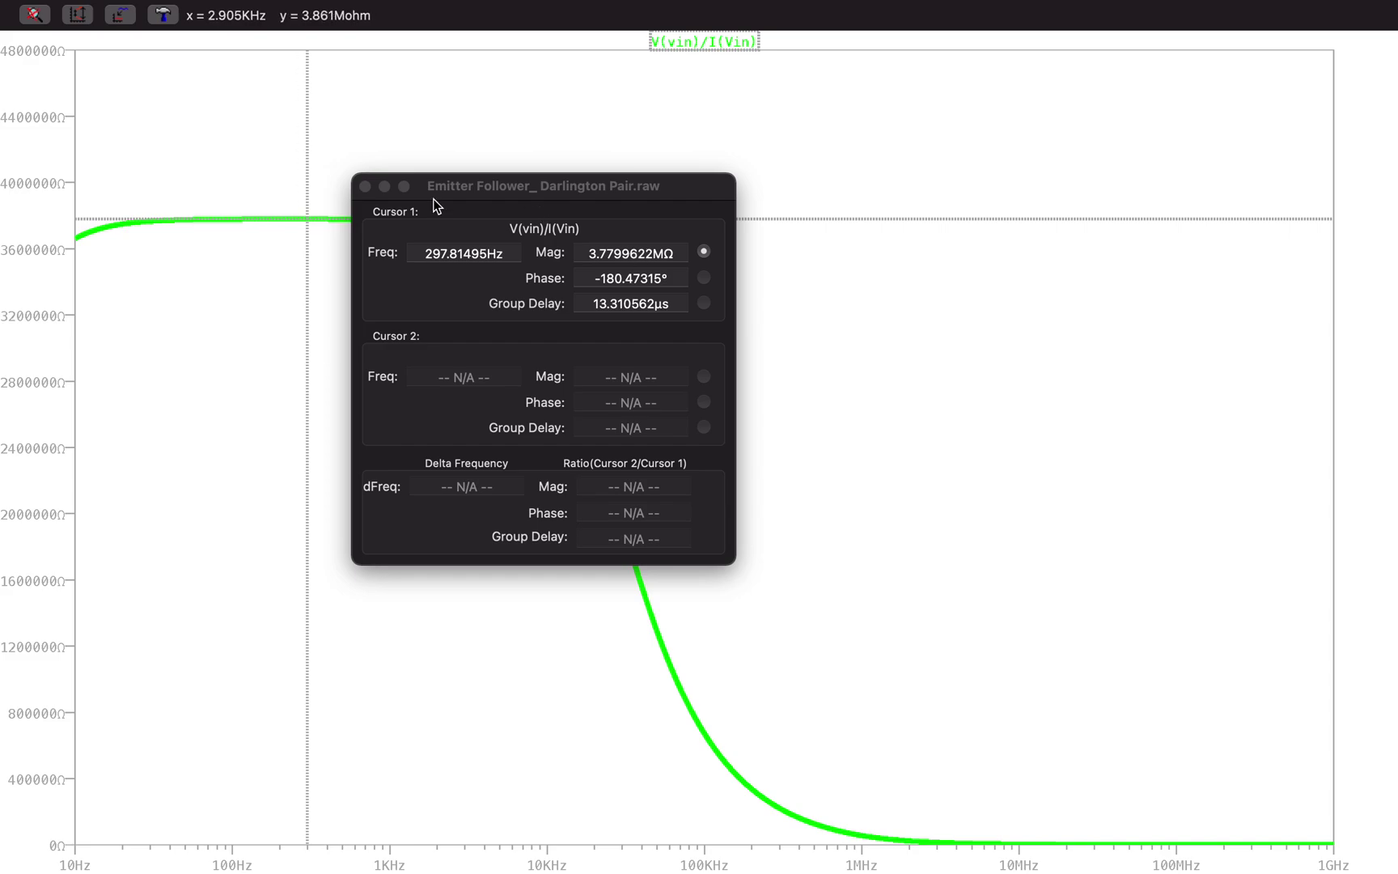
# - Close the cursor window and switch to the bootstrapped Darlington schematic
pyautogui.click(366, 186)
pyautogui.hotkey('ctrl', 'Left')
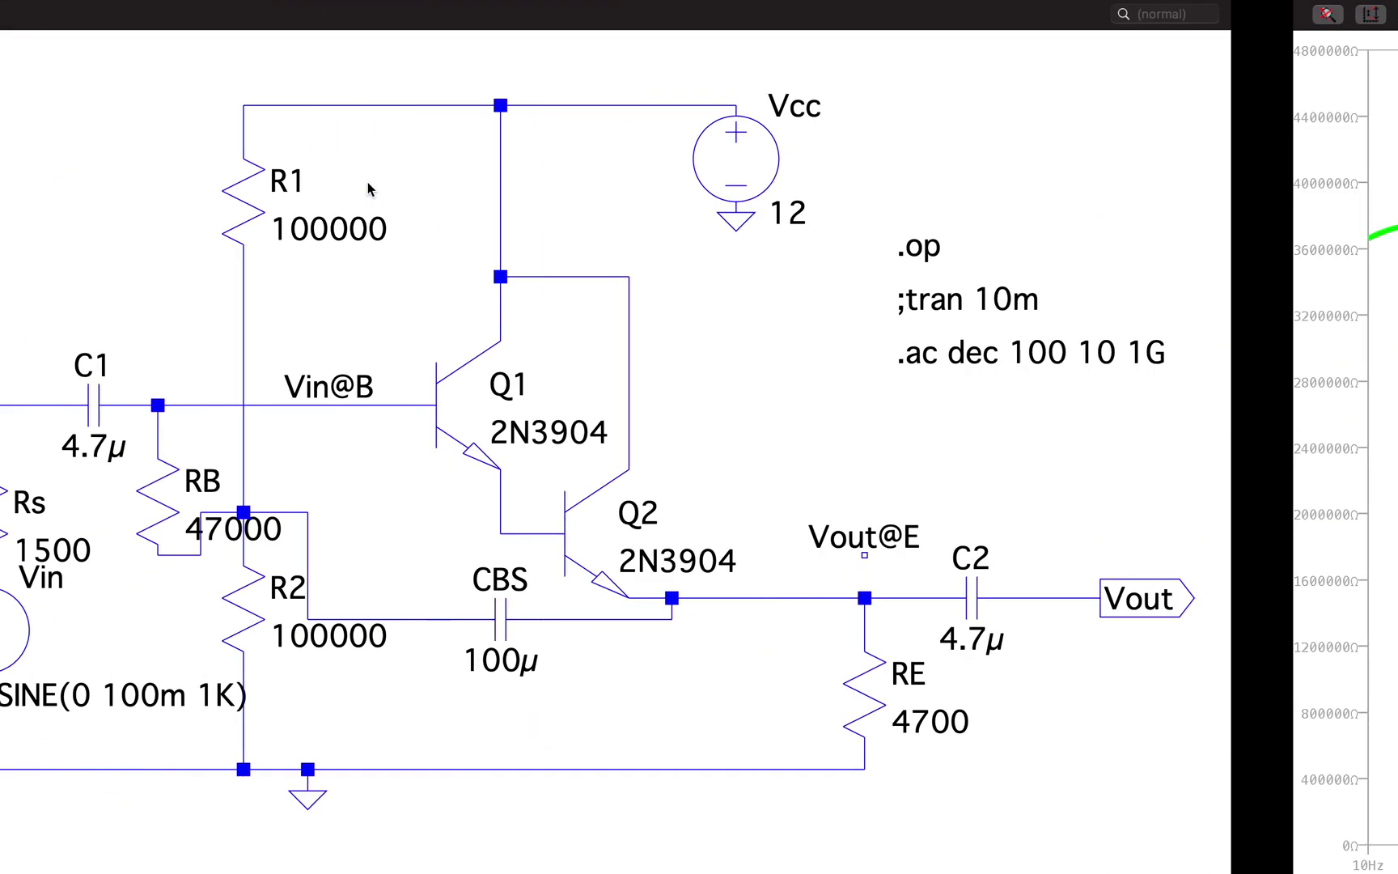